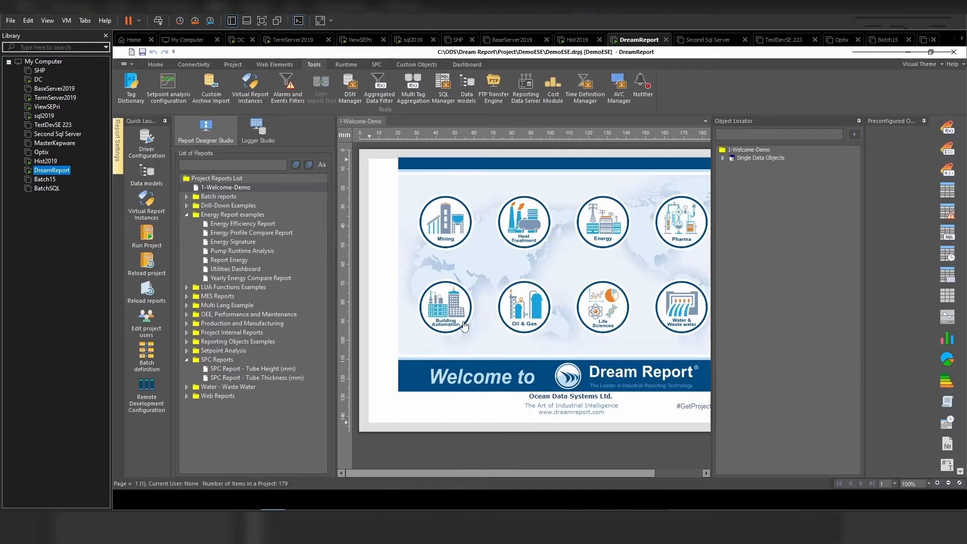
# - Open the DSN Manager and name a new DSN definition Sql2019_DD_Name
pyautogui.click(353, 89)
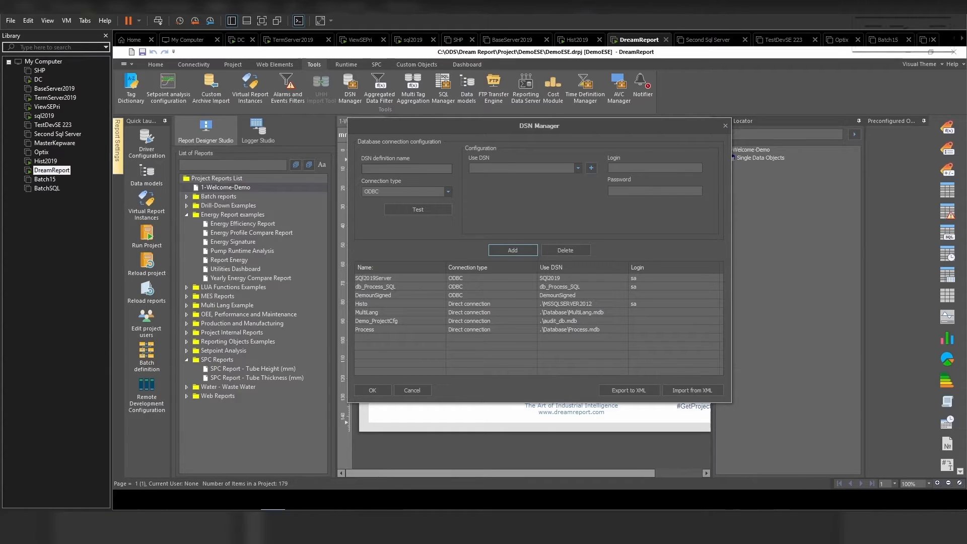
pyautogui.click(393, 169)
pyautogui.write('Sql2019')
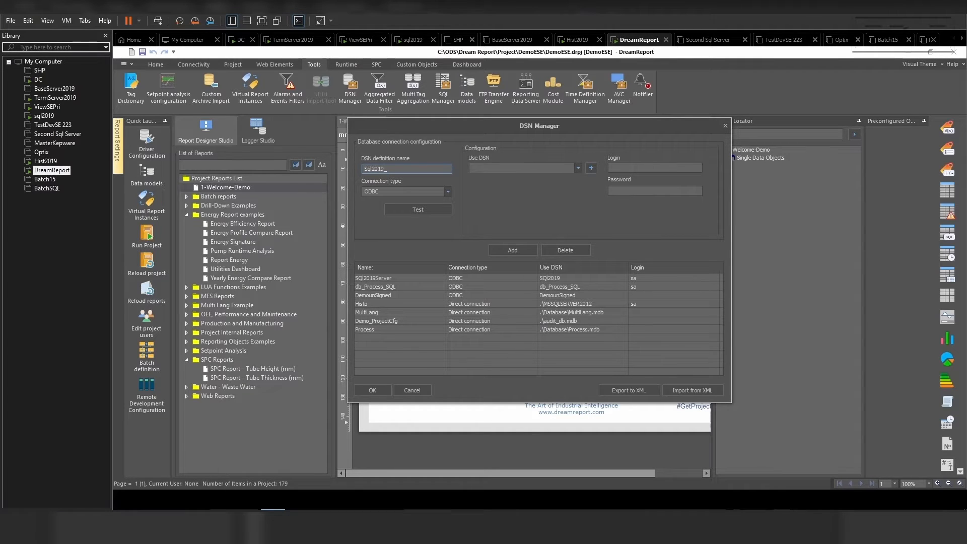
pyautogui.write('_DD_Name')
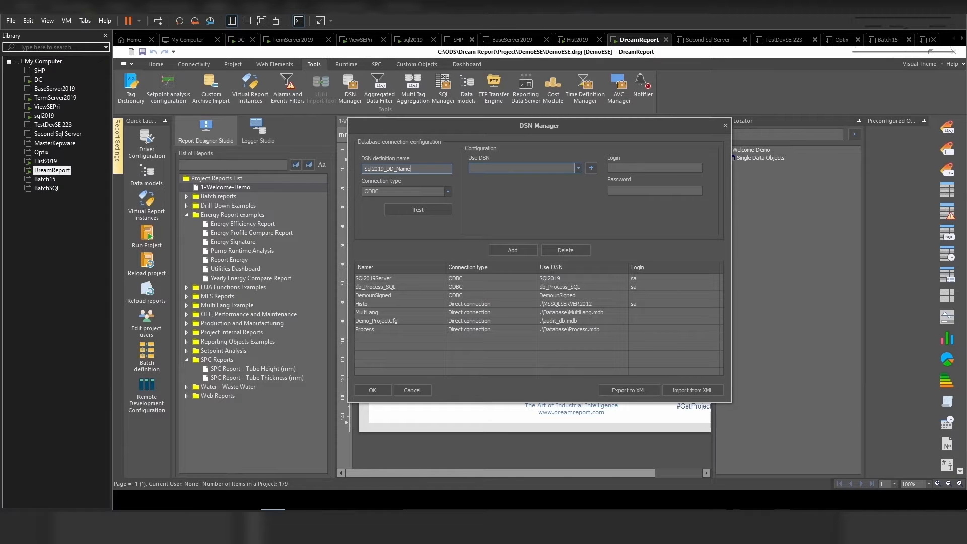
# - Start creating a new system data source that uses the SQL Server driver
pyautogui.click(592, 169)
pyautogui.click(537, 233)
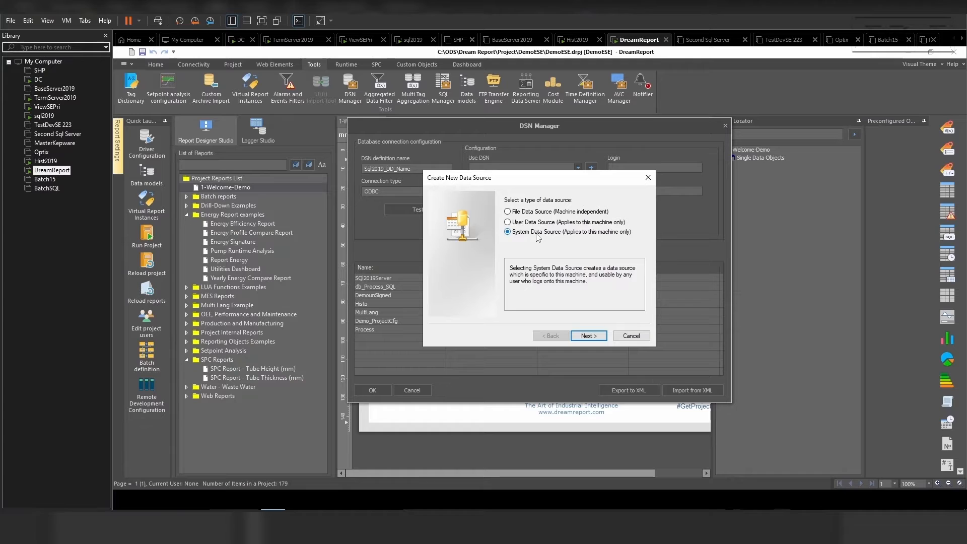
pyautogui.click(590, 337)
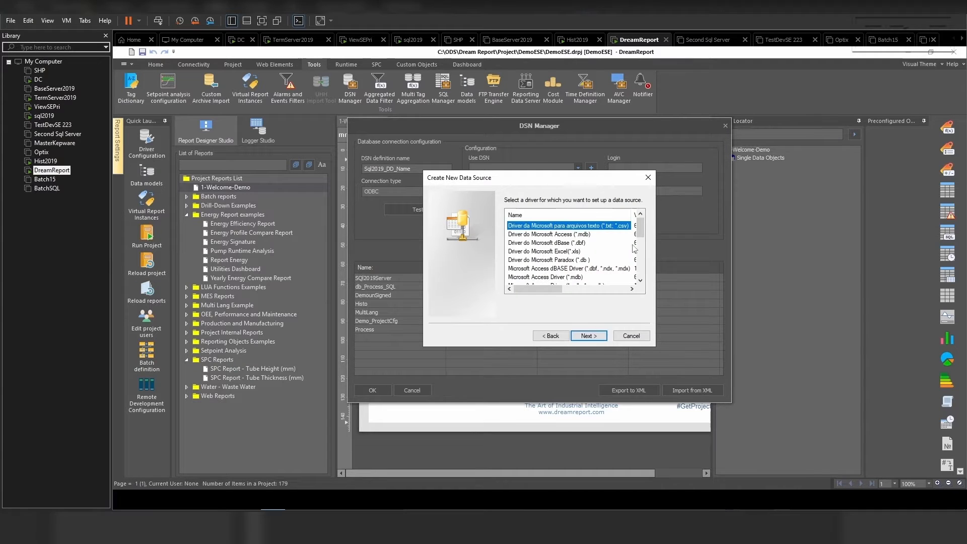
pyautogui.moveTo(640, 226); pyautogui.dragTo(640, 267)
pyautogui.click(524, 277)
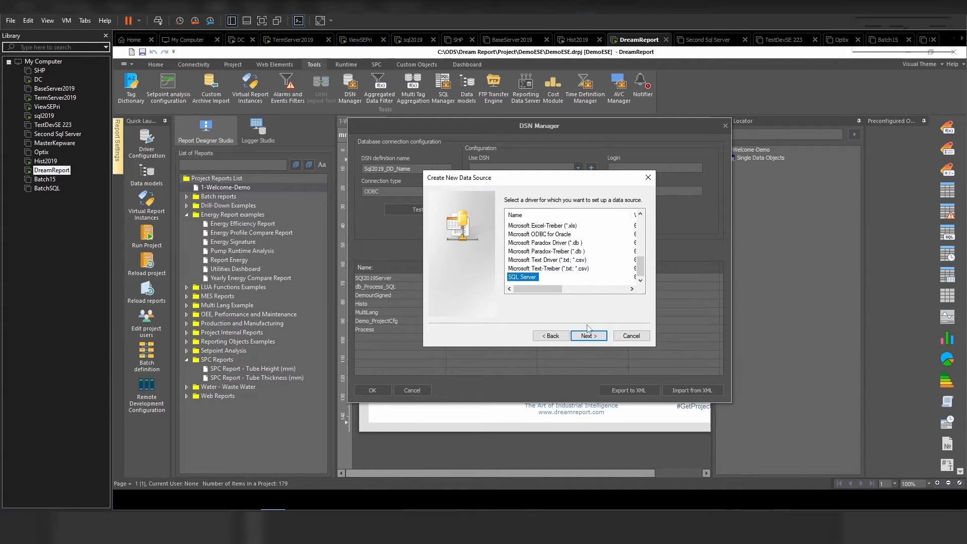
pyautogui.click(589, 336)
pyautogui.click(589, 335)
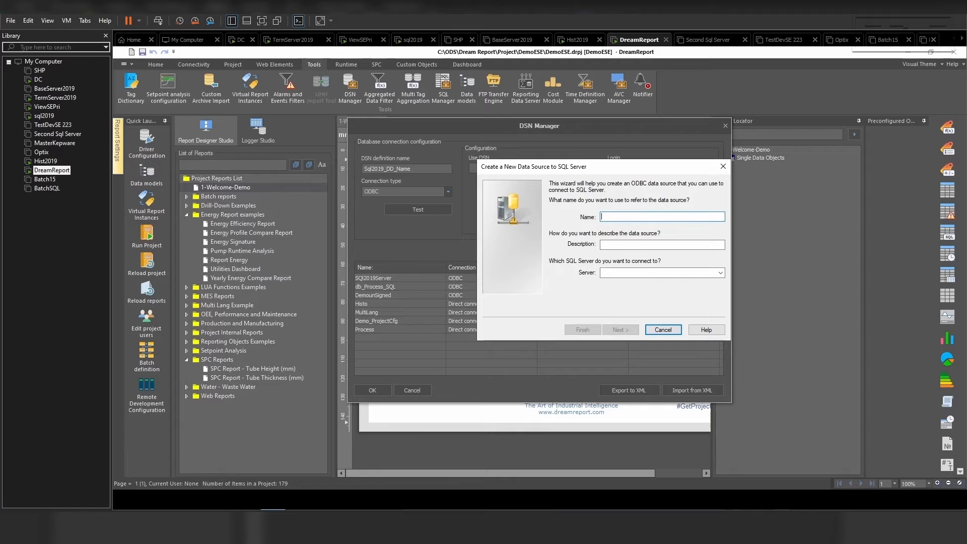
# - Name the data source SQL2019_DSN and set its server to SQL2019
pyautogui.write('SQL')
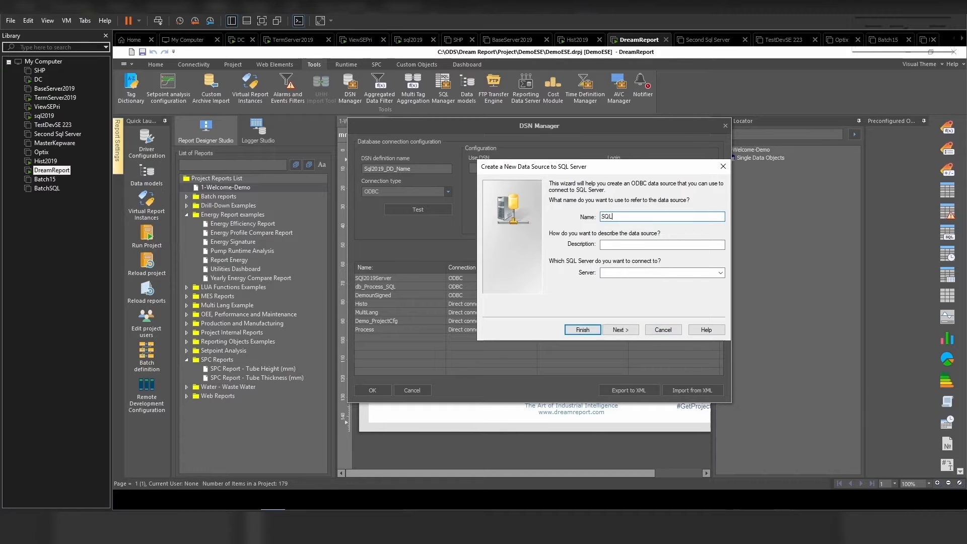
pyautogui.write('2019_DSN')
pyautogui.click(627, 273)
pyautogui.write('SQl2019')
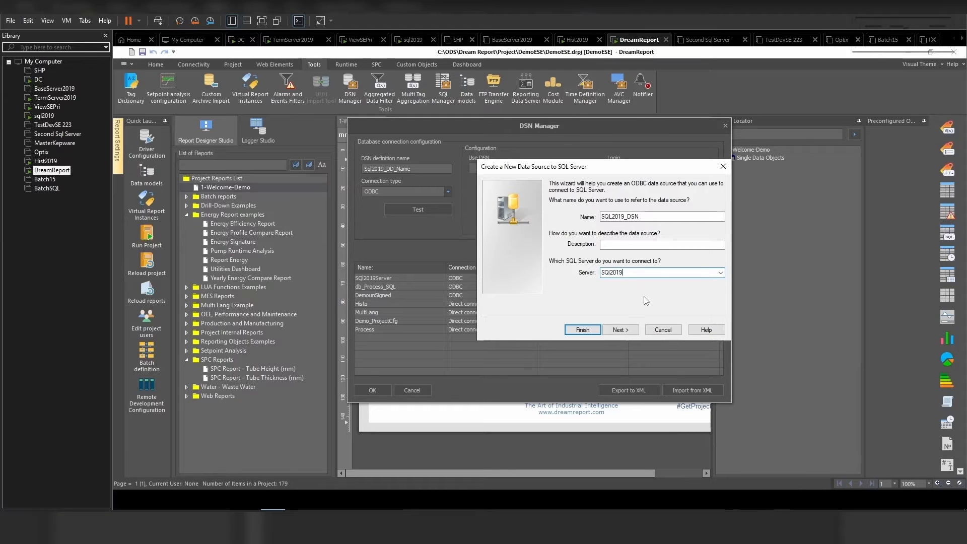
pyautogui.press('BackSpace')
pyautogui.write('L')
pyautogui.click(620, 330)
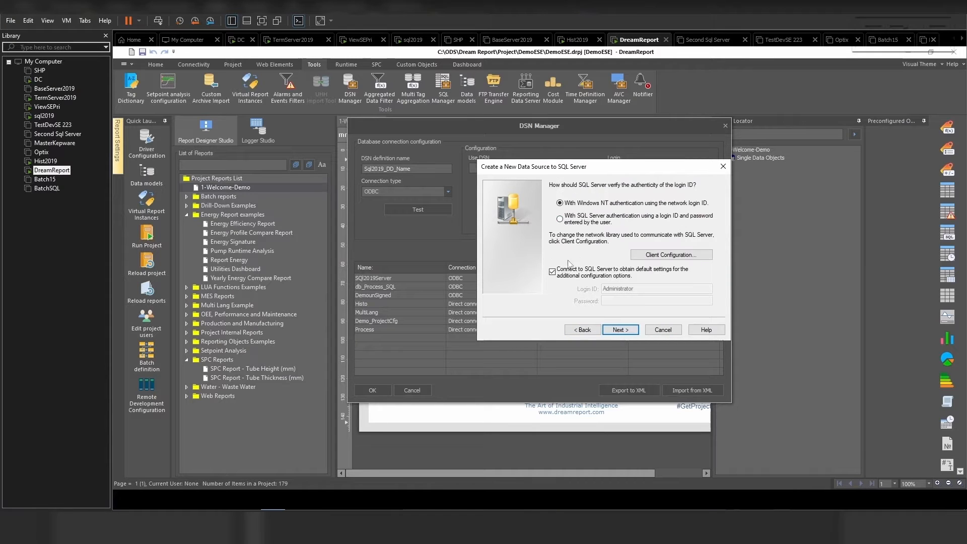
# - Choose SQL Server authentication with login ID sa and enter the account password
pyautogui.click(559, 219)
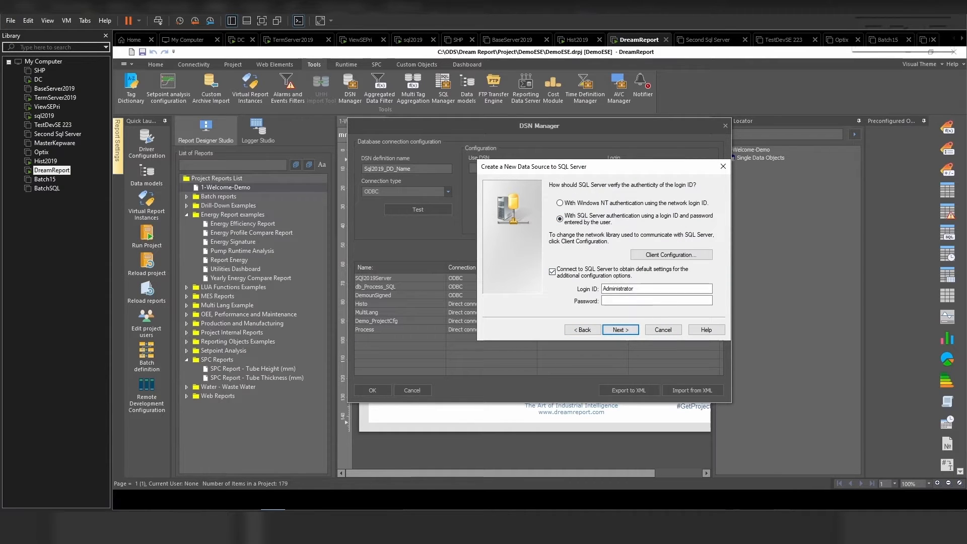
pyautogui.moveTo(639, 289); pyautogui.dragTo(591, 285)
pyautogui.write('sa')
pyautogui.press('Tab')
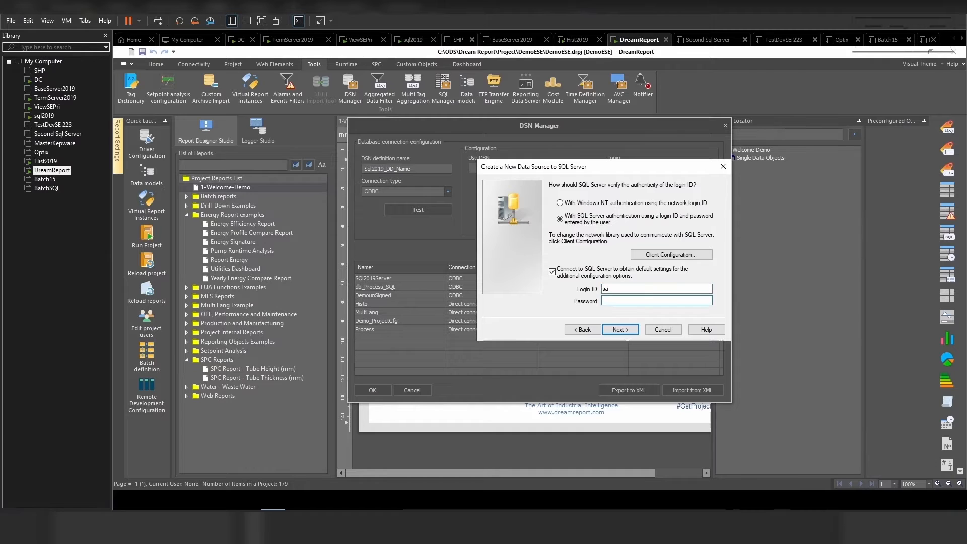
pyautogui.write('•••••••••')
pyautogui.click(625, 331)
# - Change the default database to ESETest
pyautogui.click(552, 186)
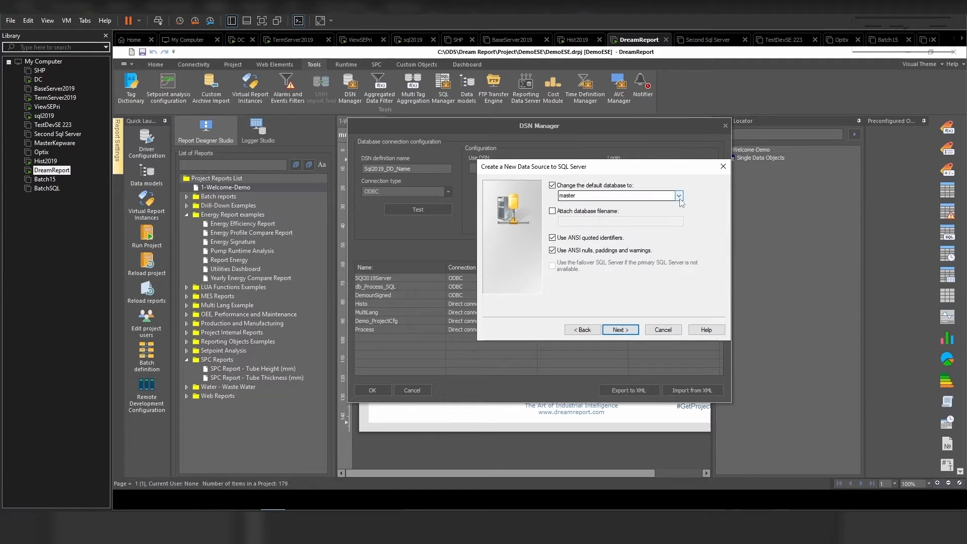
pyautogui.click(679, 196)
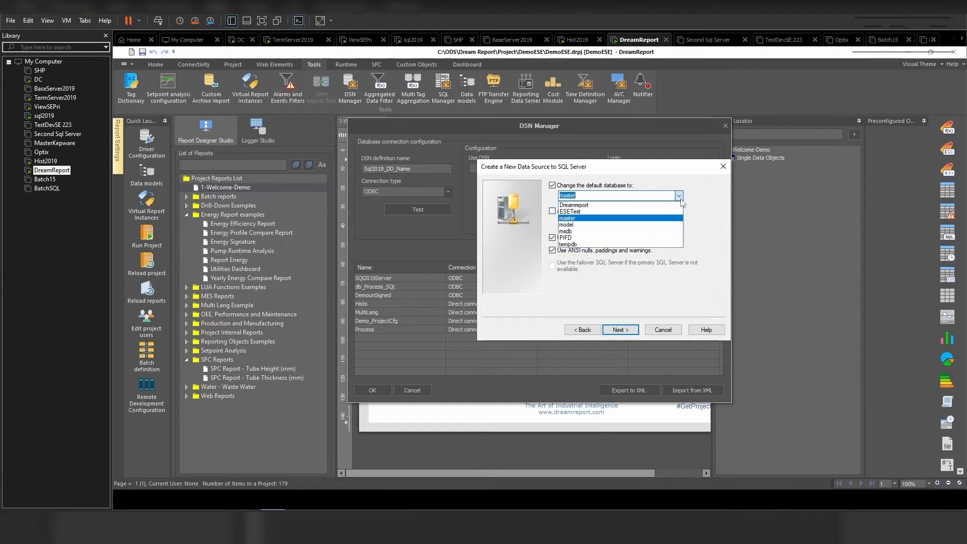
pyautogui.click(648, 215)
# - Finish the data source wizard, run the data source test and confirm the new data source
pyautogui.click(628, 334)
pyautogui.click(620, 330)
pyautogui.click(582, 338)
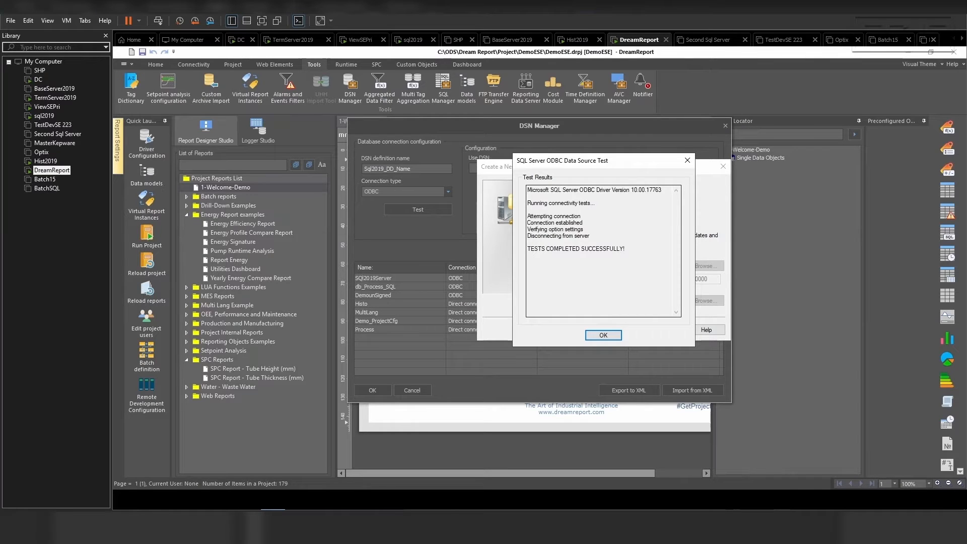
pyautogui.click(609, 338)
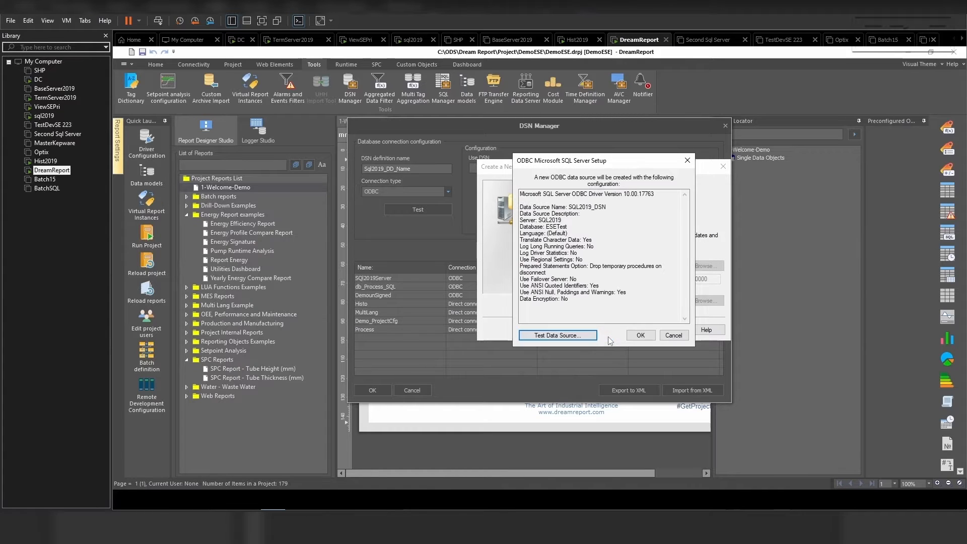
pyautogui.click(642, 336)
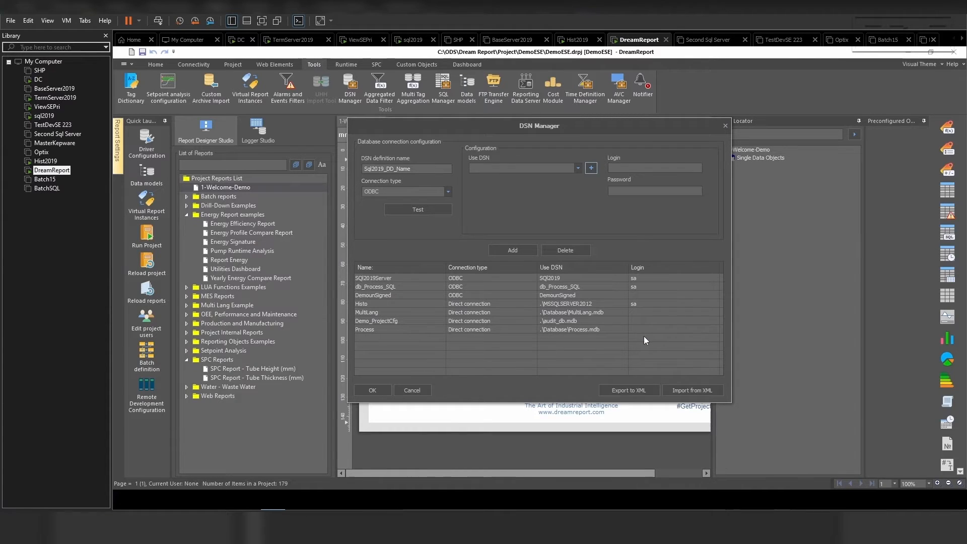
# - Select SQL2019_DSN for the definition, enter login sa and its password, and test the connection
pyautogui.click(578, 169)
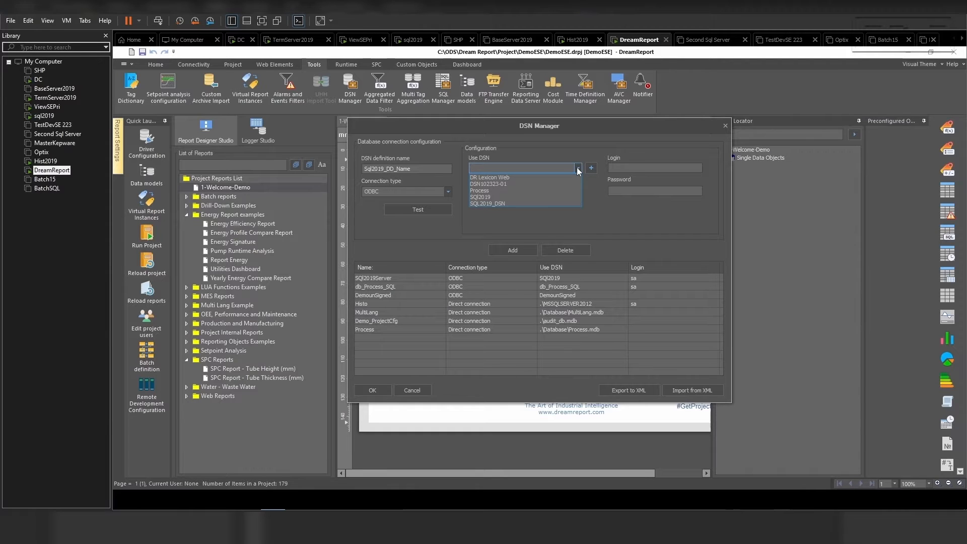
pyautogui.click(536, 204)
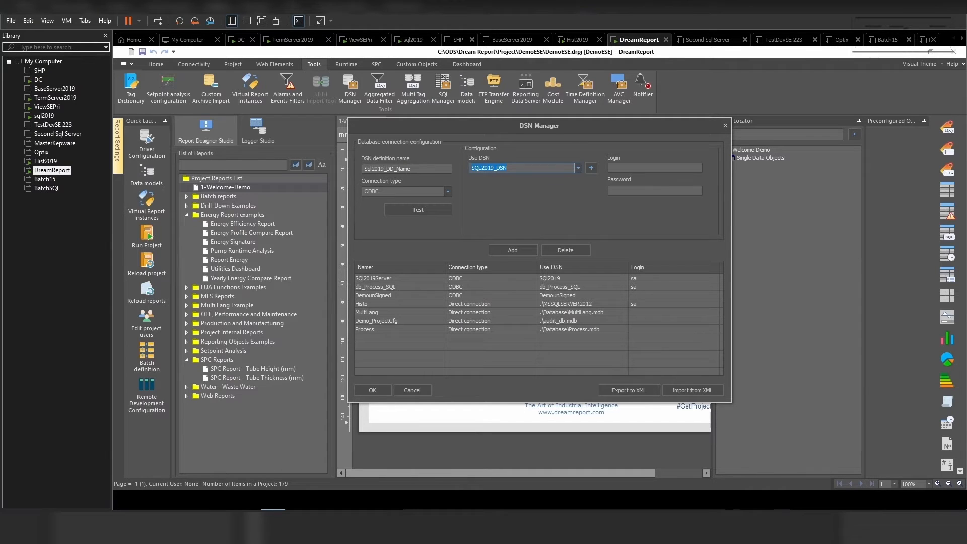
pyautogui.click(654, 168)
pyautogui.write('sa')
pyautogui.click(627, 189)
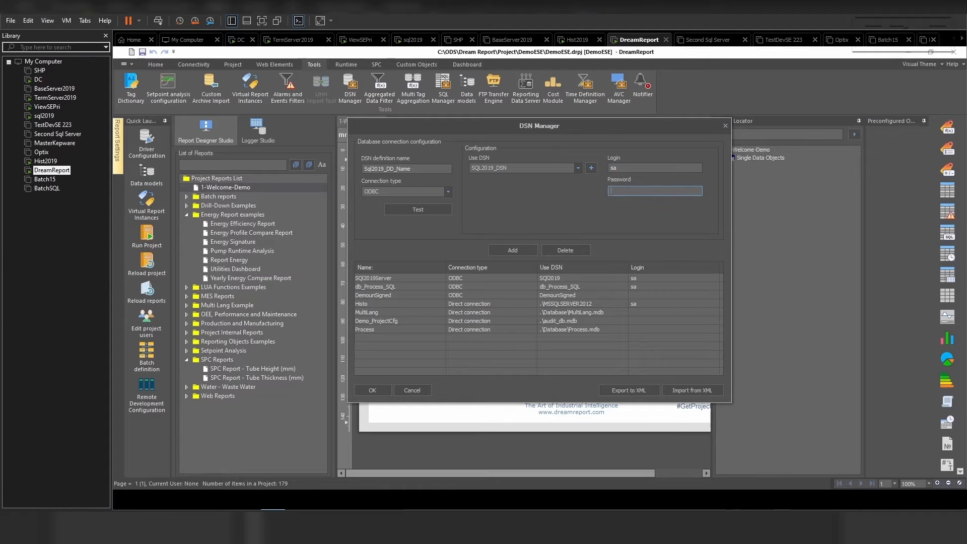
pyautogui.write('●●●●●●●●')
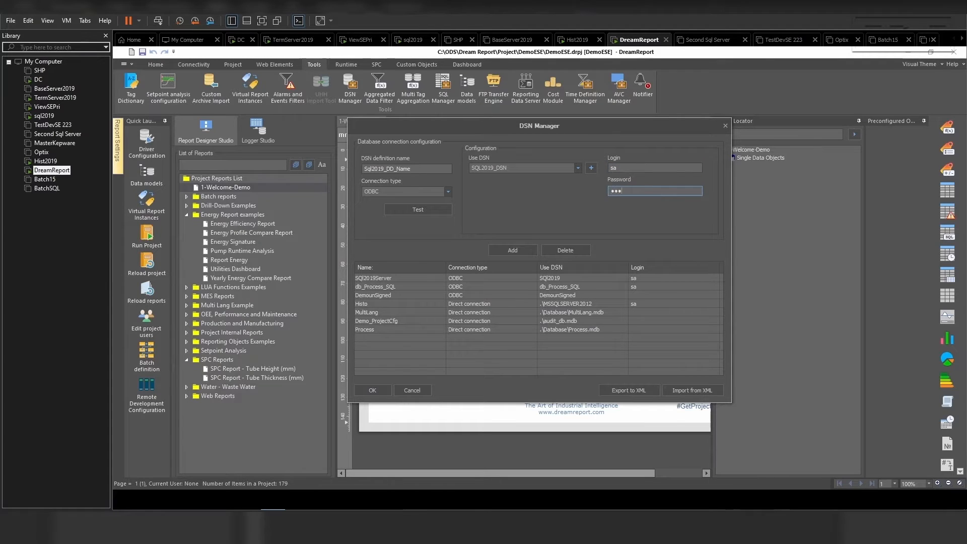
pyautogui.write('●●')
pyautogui.click(417, 209)
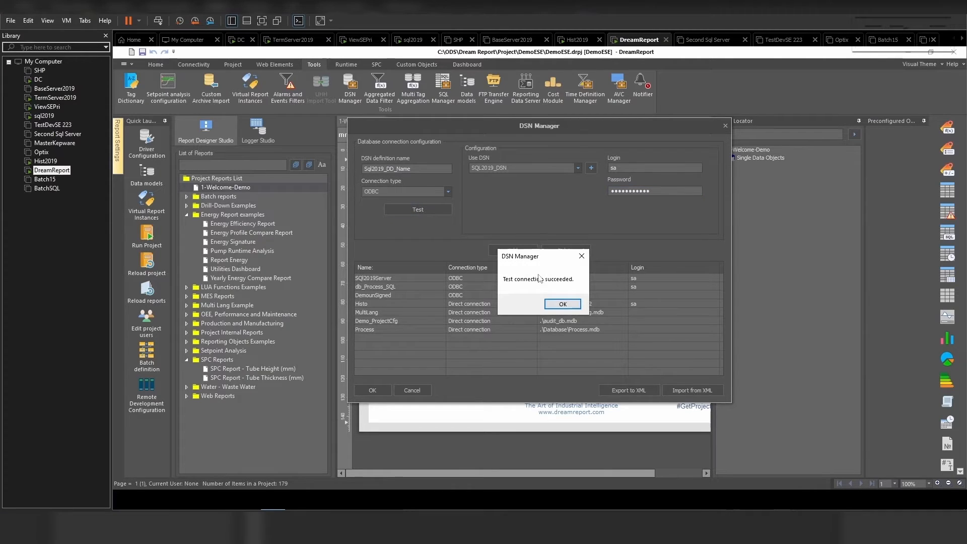
pyautogui.click(562, 304)
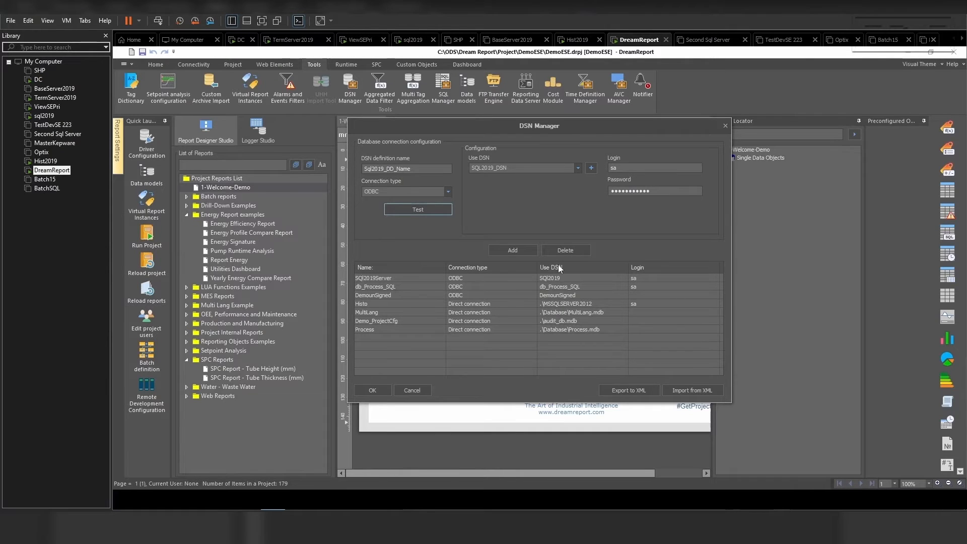
# - Add the Sql2019_DD_Name definition to the list and save the DSN Manager settings
pyautogui.click(513, 252)
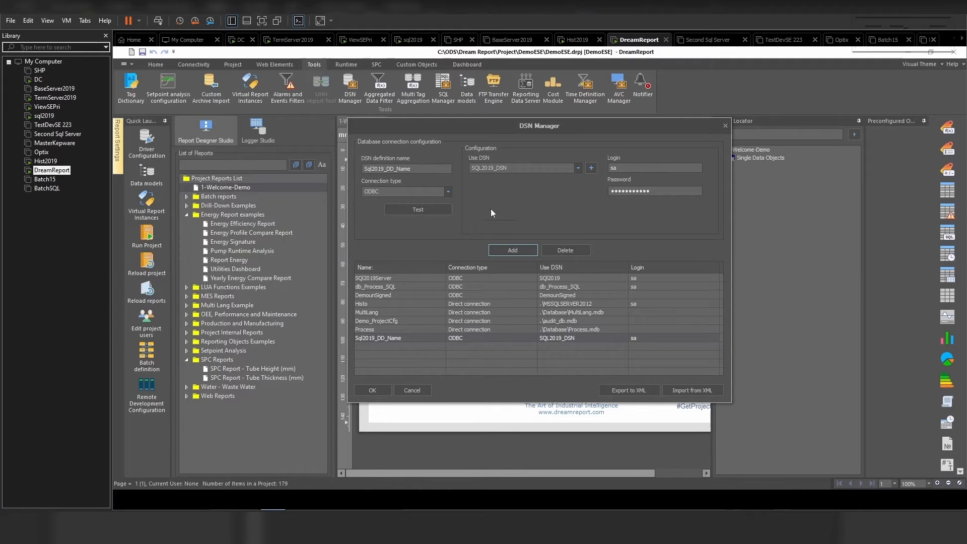
pyautogui.click(373, 390)
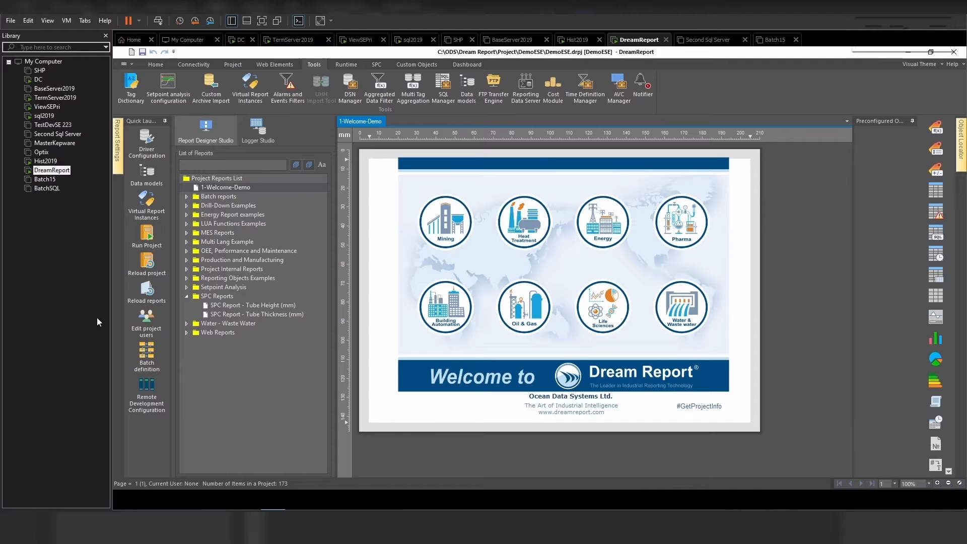
# - Create a new report in the project reports list, accepting its default report settings
pyautogui.rightClick(230, 177)
pyautogui.click(249, 182)
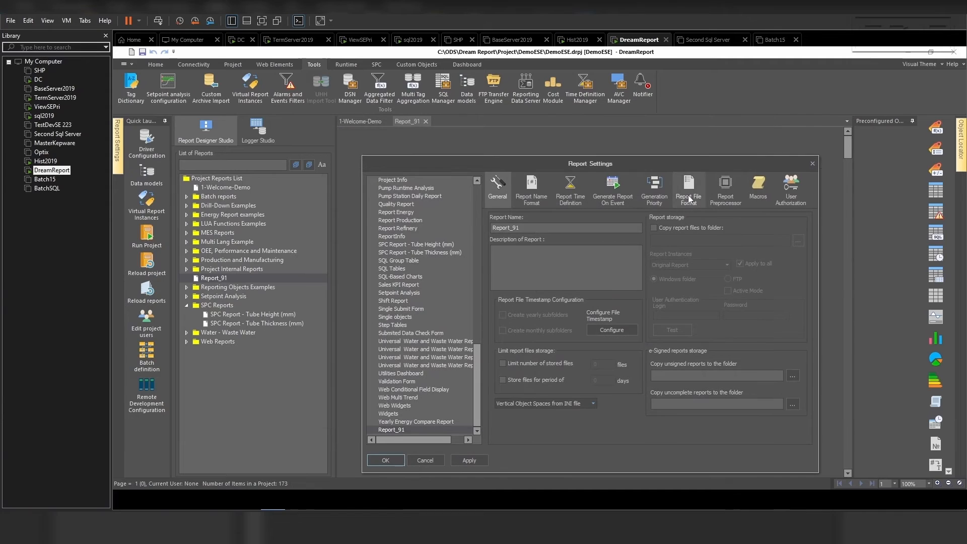
pyautogui.moveTo(549, 165); pyautogui.dragTo(546, 147)
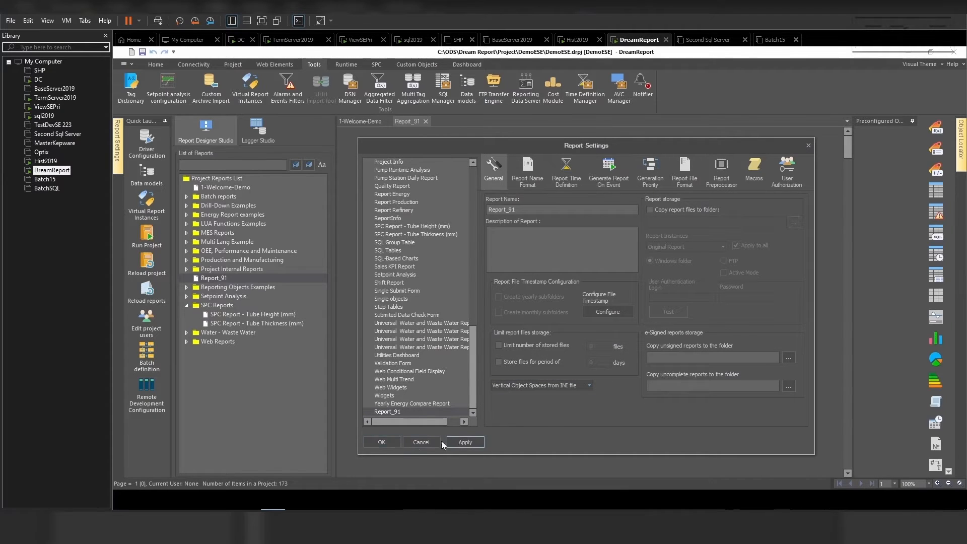
pyautogui.click(381, 442)
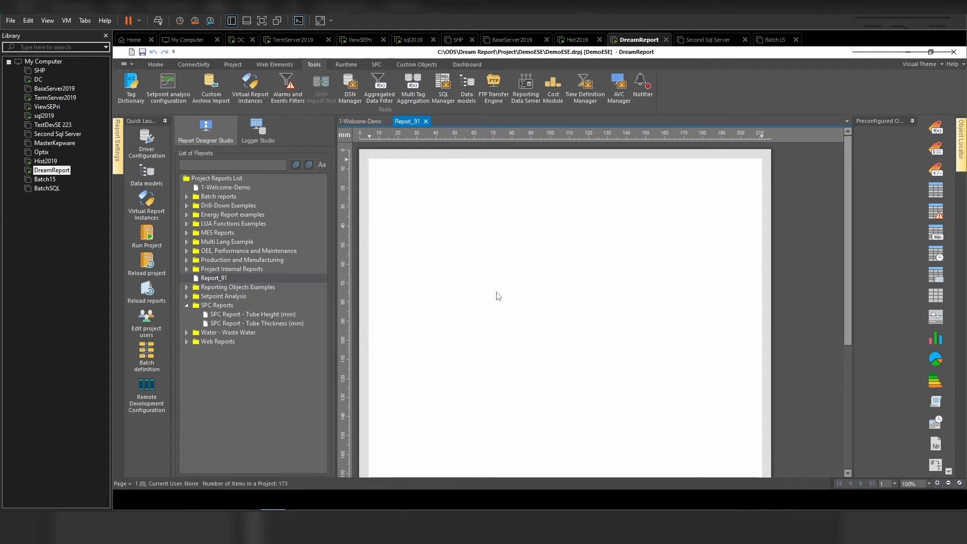
# - Open the SQL Manager, select SQLMESQuery and rename the query SQLMESQuery2
pyautogui.click(443, 86)
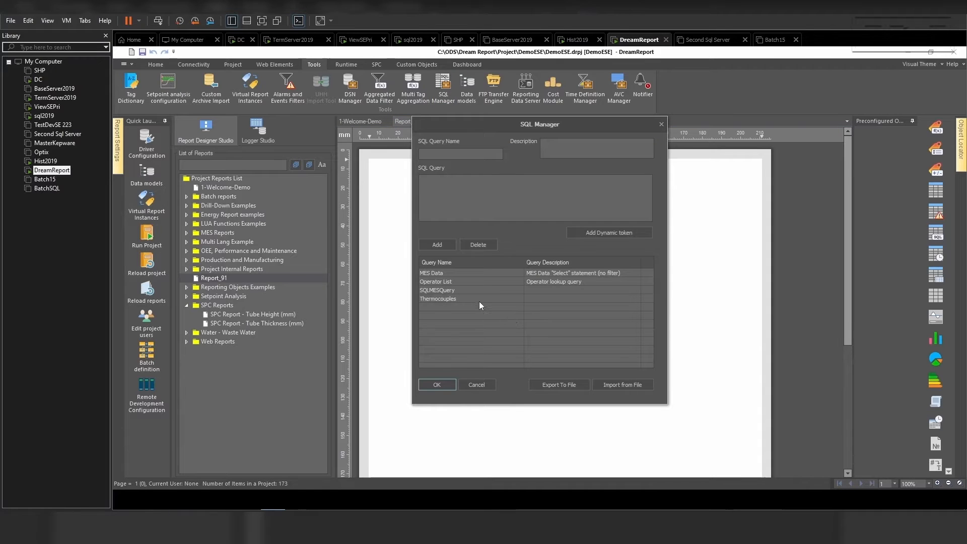
pyautogui.click(456, 290)
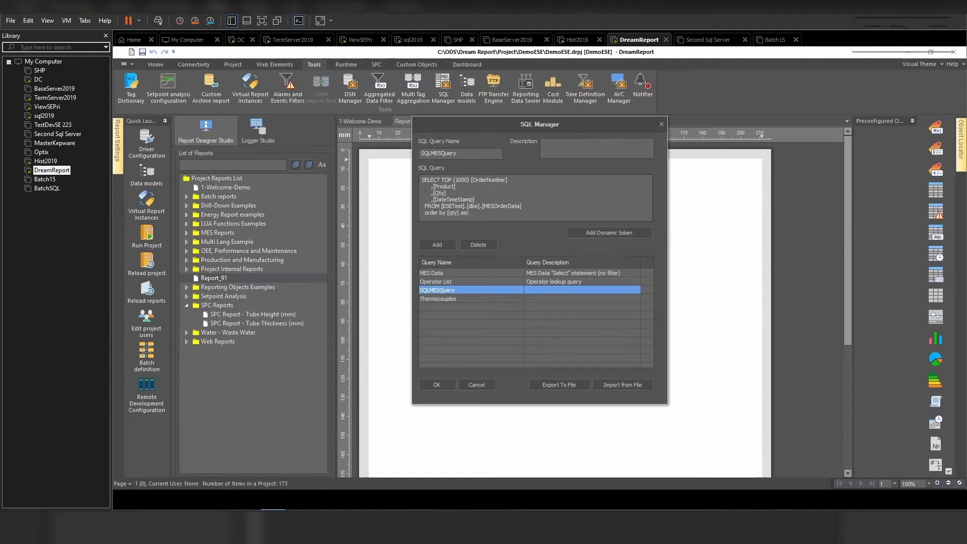
pyautogui.click(44, 116)
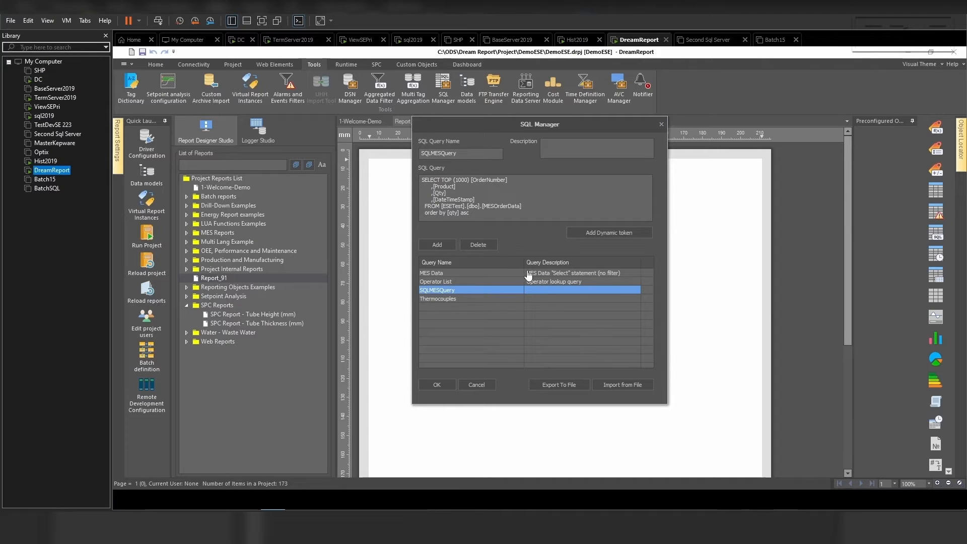
pyautogui.click(465, 155)
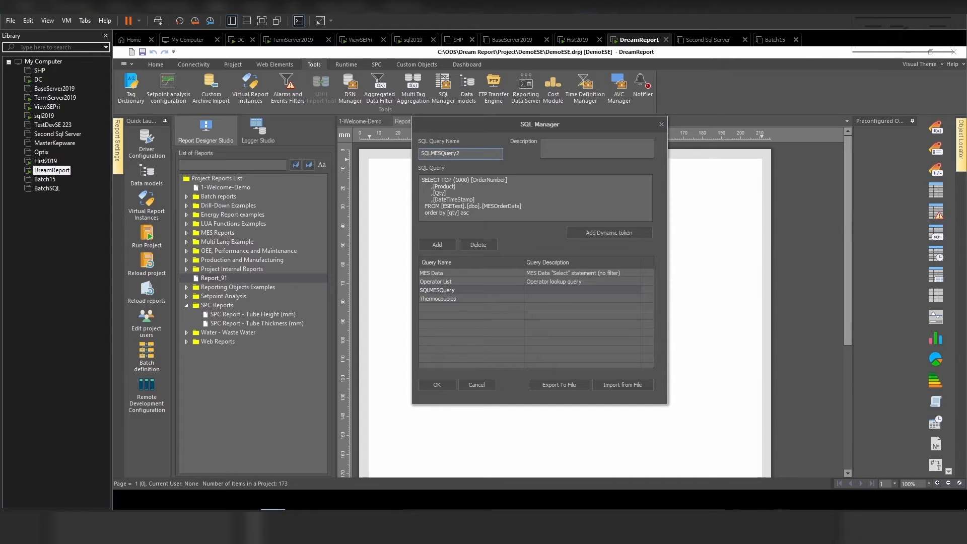
# - Change the query's sort order to desc and close the SQL Manager
pyautogui.click(469, 213)
pyautogui.press('BackSpace')
pyautogui.press('BackSpace')
pyautogui.press('BackSpace')
pyautogui.press('BackSpace')
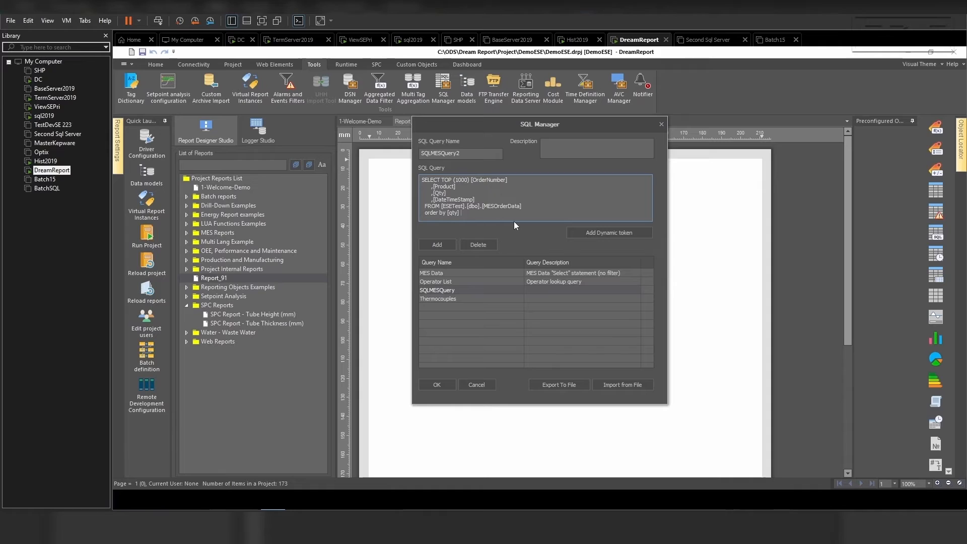
pyautogui.write('desc')
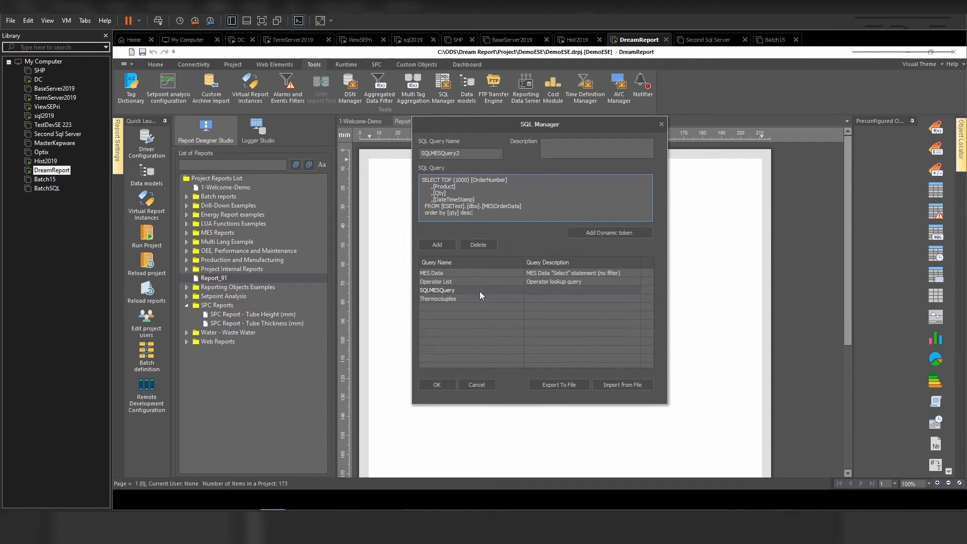
pyautogui.click(437, 385)
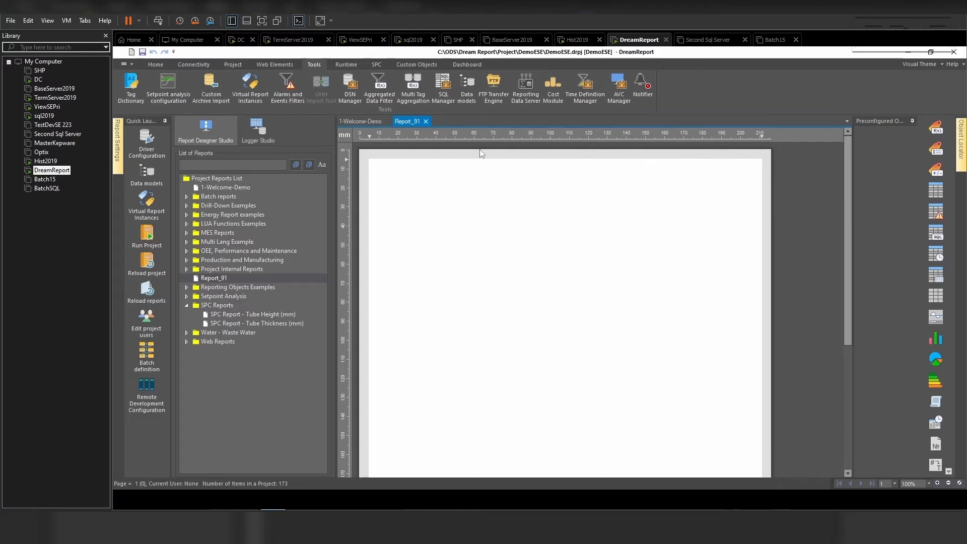
# - Open the SQL Manager to review the saved queries, then close it
pyautogui.click(443, 87)
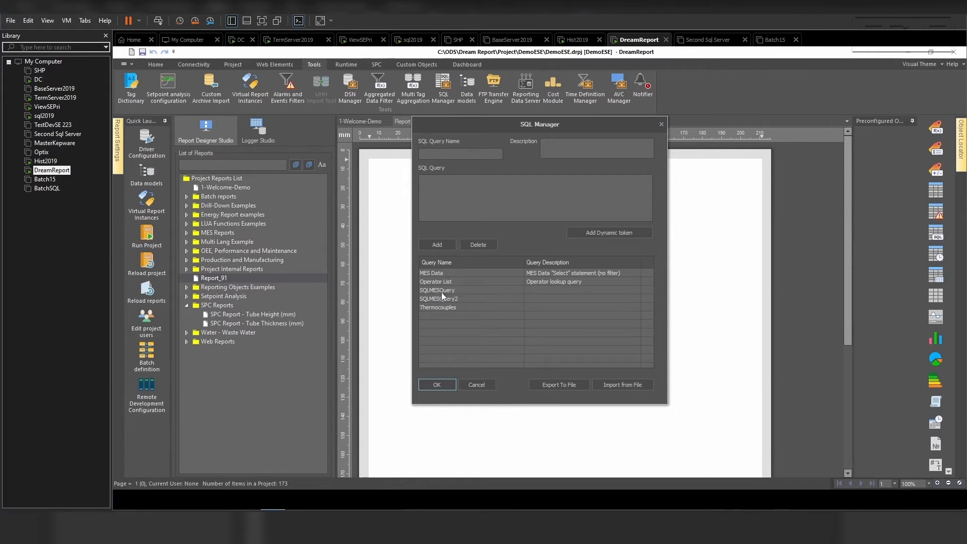
pyautogui.click(438, 385)
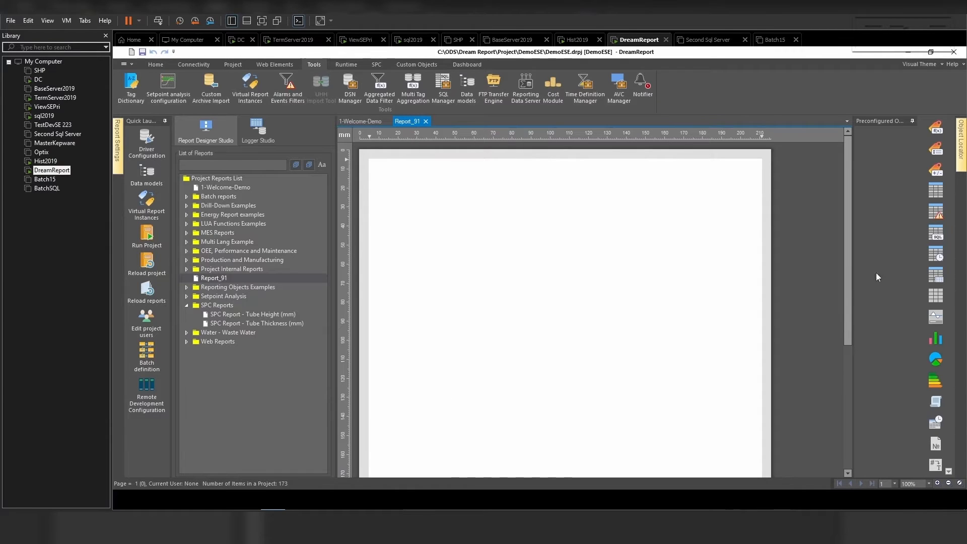
# - Draw an SQL Query table on the report page and set its database source to Sql2019_DD_Name
pyautogui.click(936, 235)
pyautogui.moveTo(401, 226); pyautogui.dragTo(514, 279)
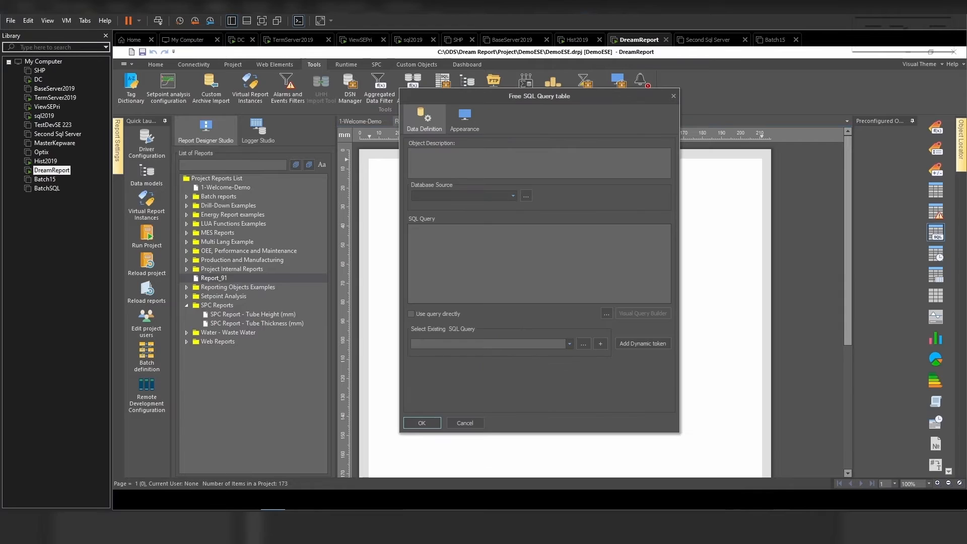
pyautogui.click(514, 196)
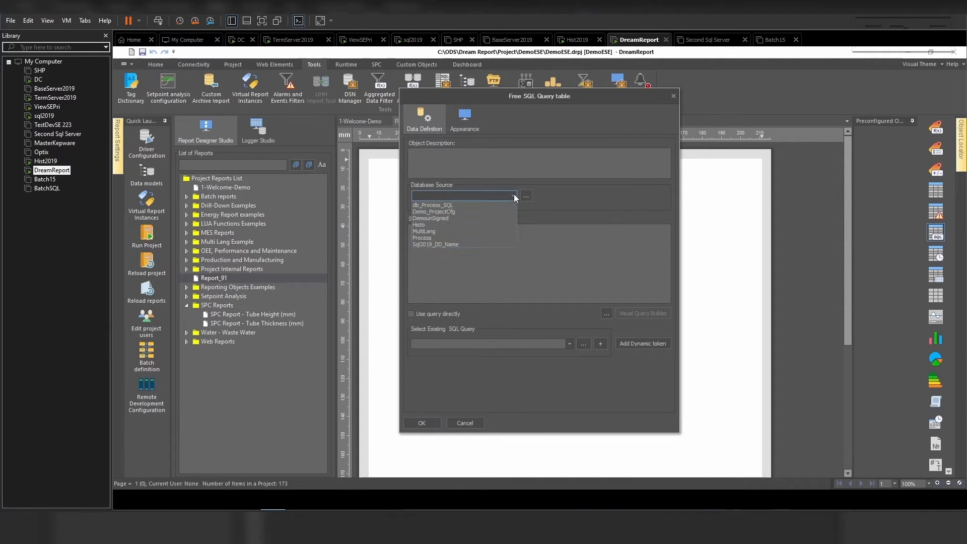
pyautogui.click(477, 244)
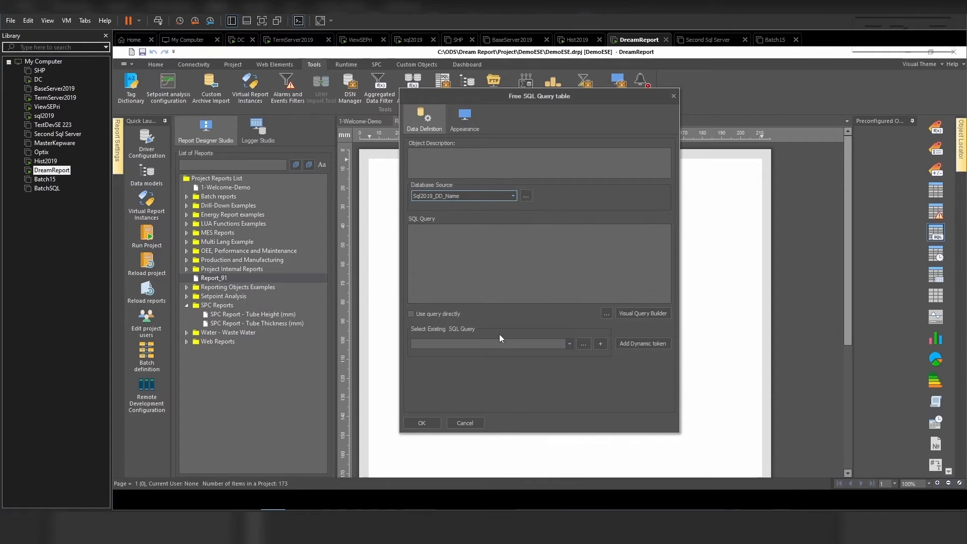
# - Insert the existing query SQLMESQuery into the table's SQL query
pyautogui.click(569, 344)
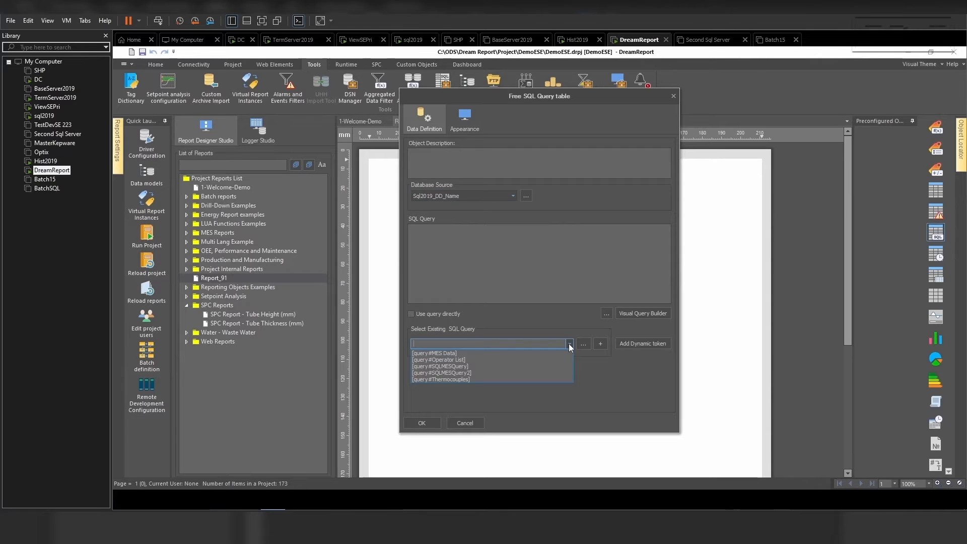
pyautogui.click(532, 365)
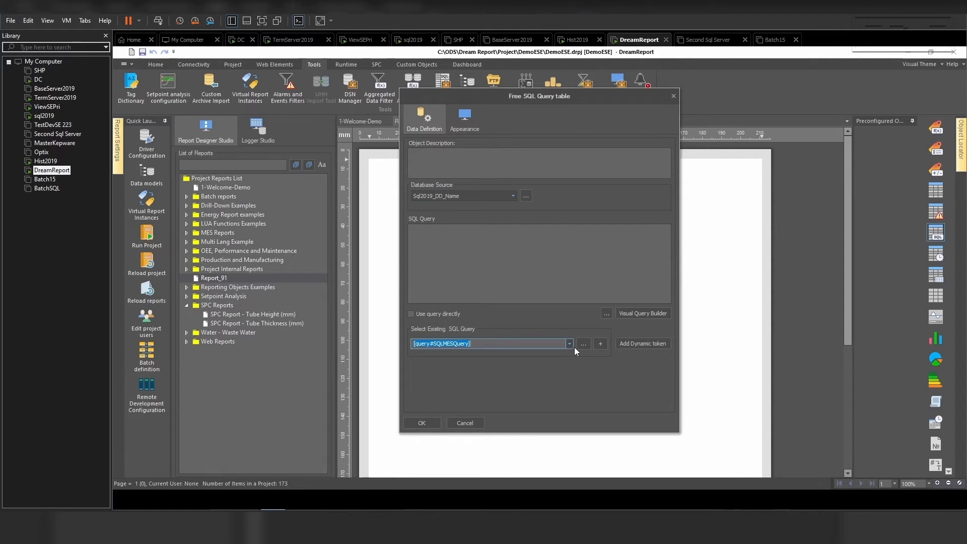
pyautogui.click(600, 343)
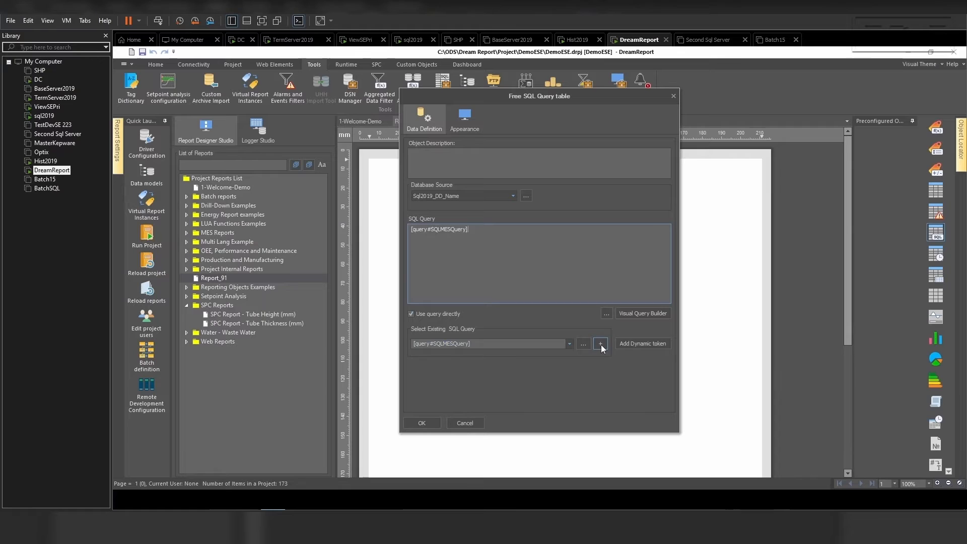
# - Check the table's display column sort setting in Appearance and confirm the SQL Query table
pyautogui.click(466, 121)
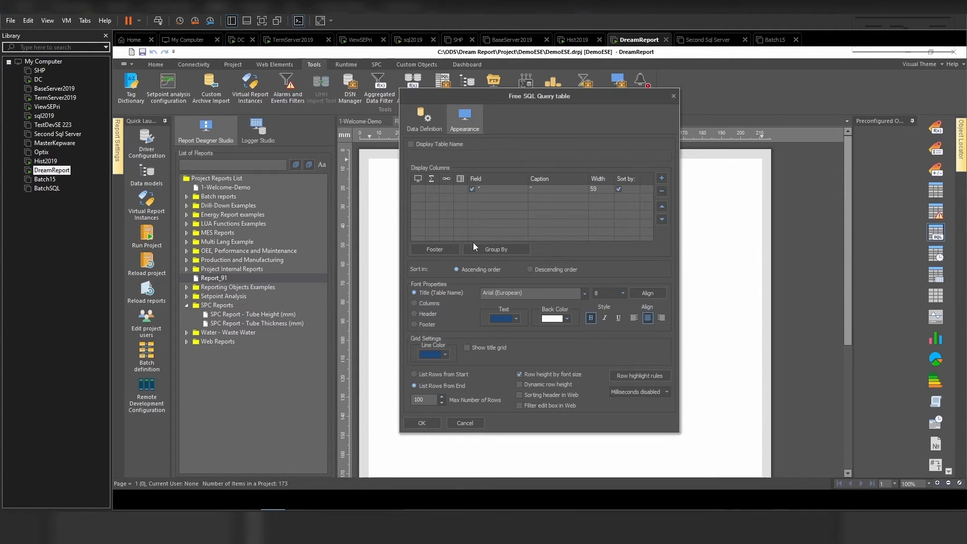
pyautogui.click(618, 189)
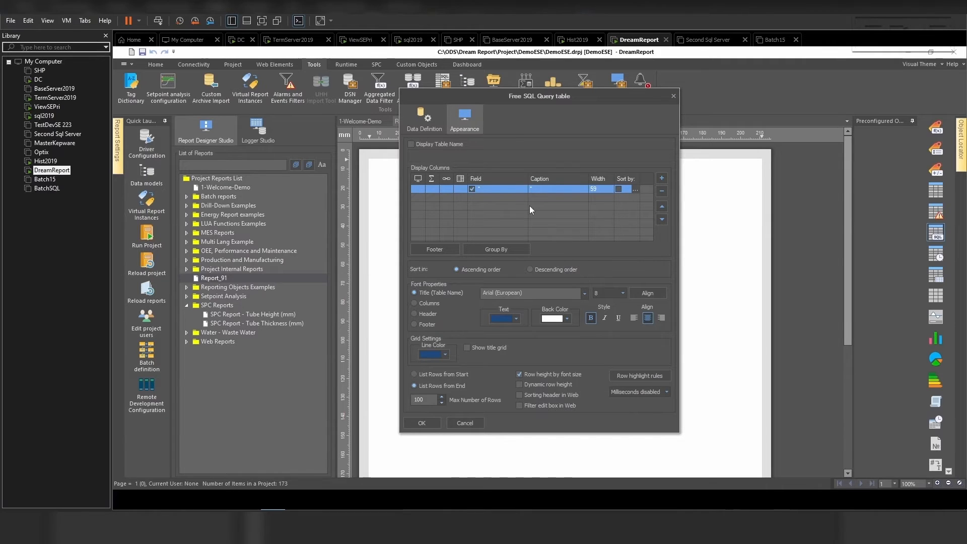
pyautogui.click(425, 130)
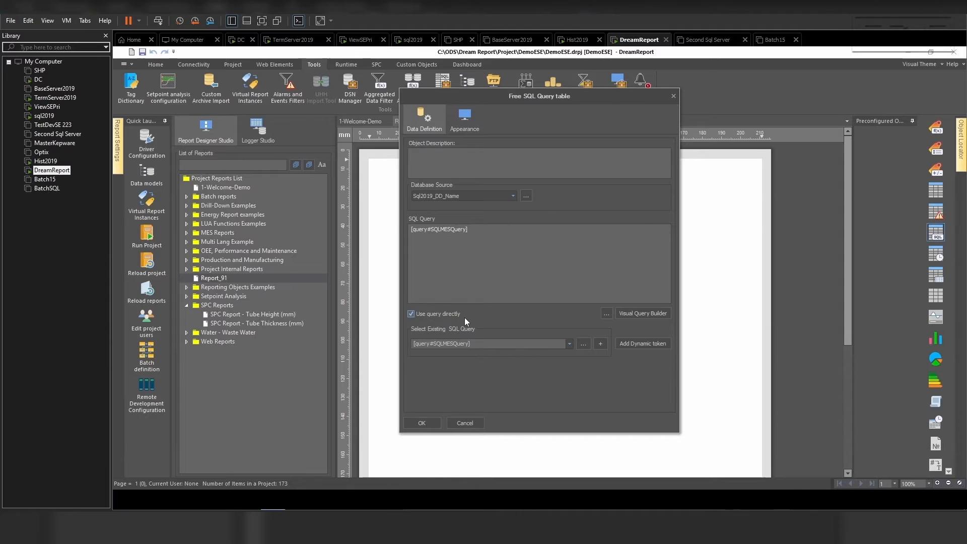
pyautogui.click(426, 425)
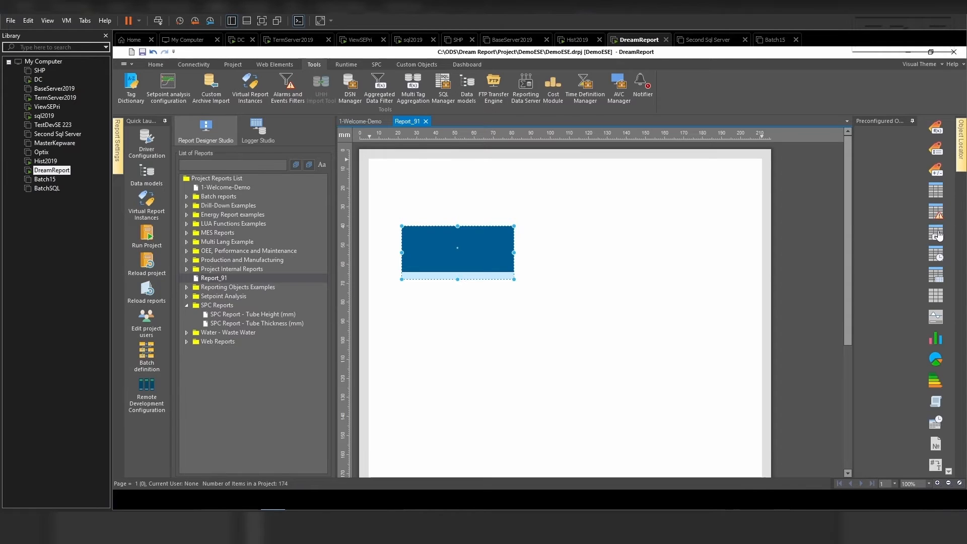
# - Draw a second SQL Query table below the first and set its database source to Sql2019_DD_Name
pyautogui.moveTo(402, 328); pyautogui.dragTo(514, 385)
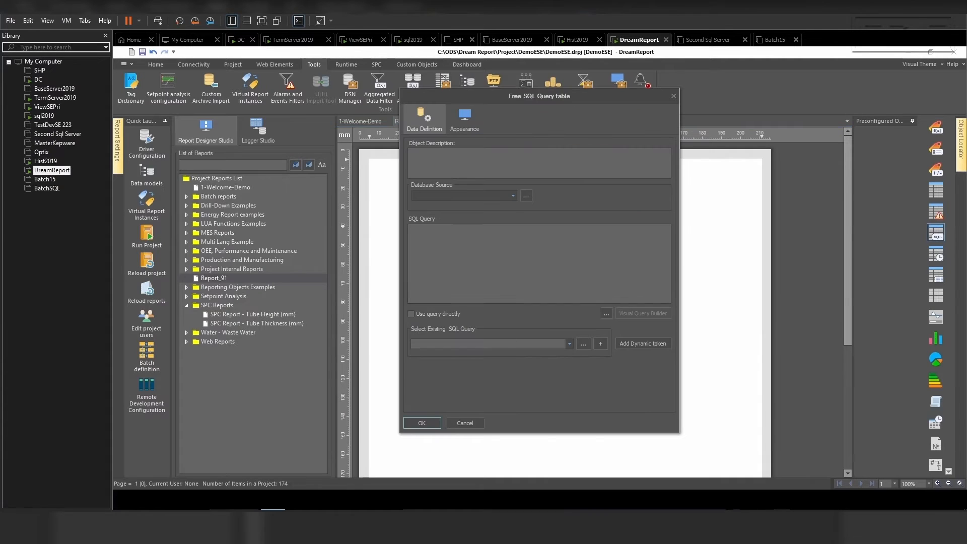
pyautogui.click(512, 195)
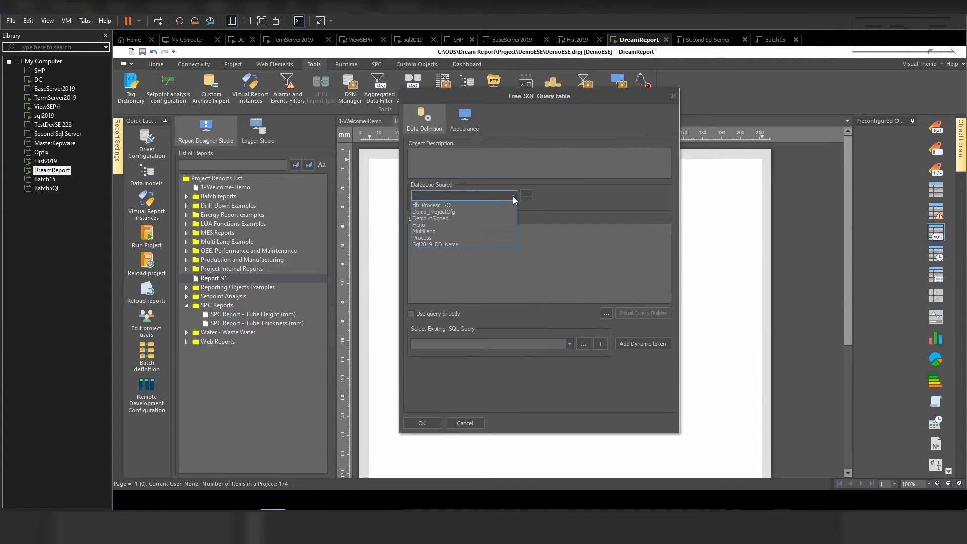
pyautogui.click(478, 246)
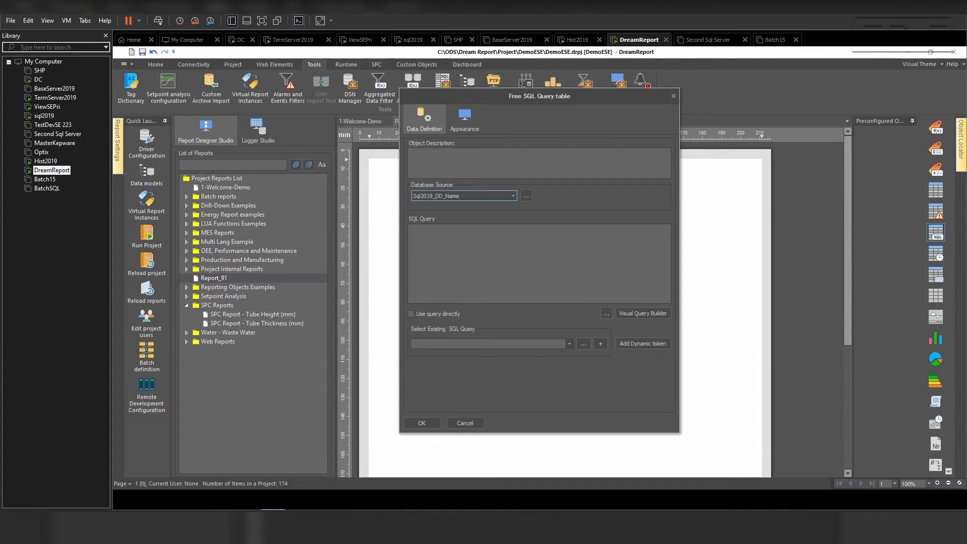
# - Insert the existing query SQLMESQuery2 into the second table's SQL query
pyautogui.click(568, 344)
pyautogui.click(517, 374)
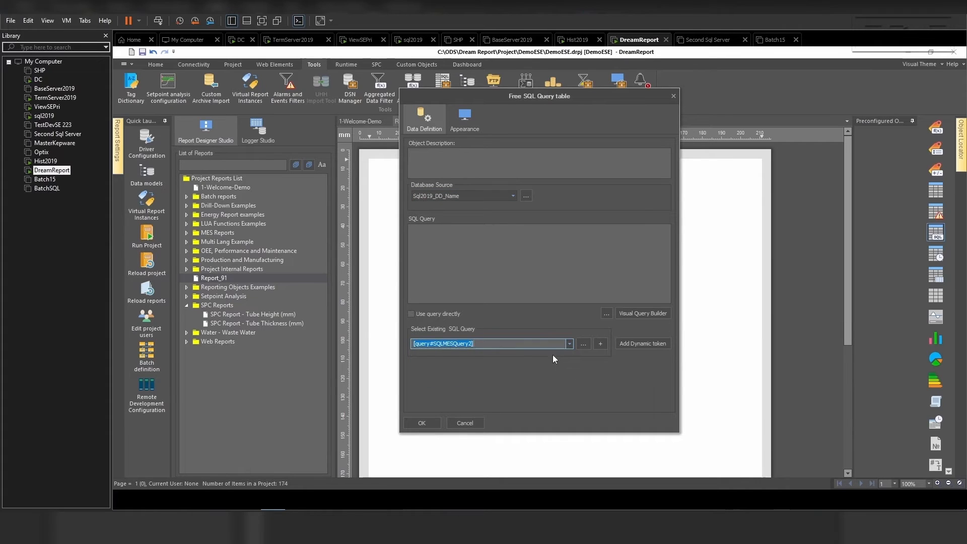
pyautogui.click(600, 343)
# - Check the second table's display column sort setting in Appearance and confirm the table
pyautogui.click(466, 121)
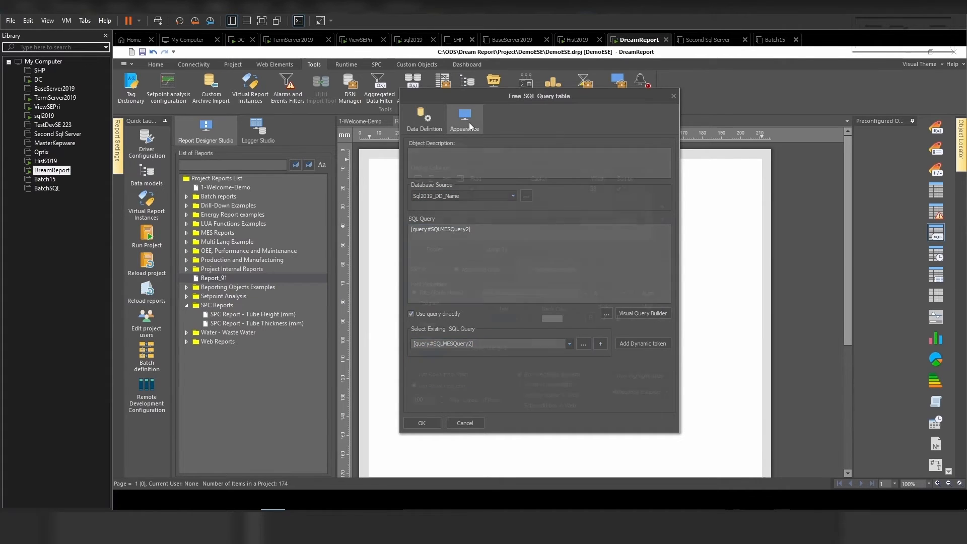
pyautogui.click(620, 188)
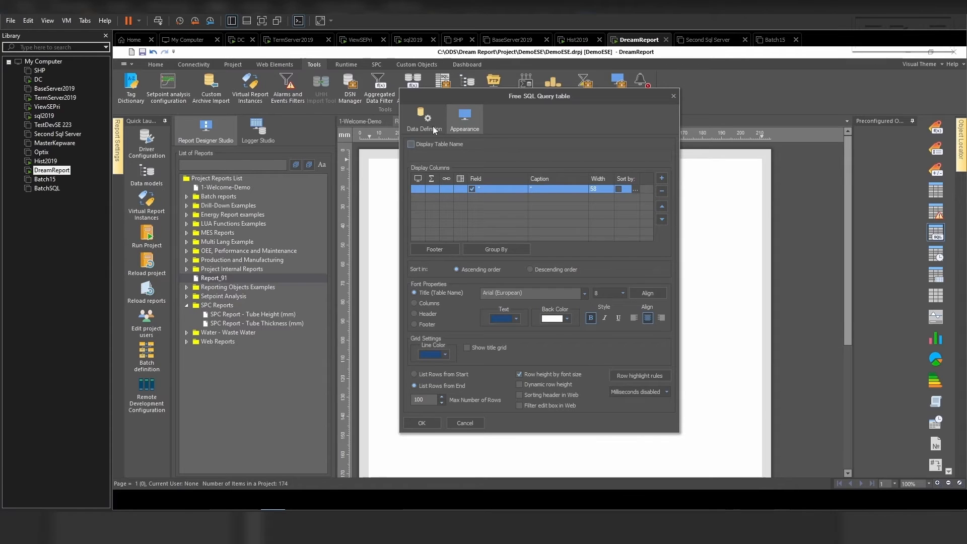
pyautogui.click(423, 123)
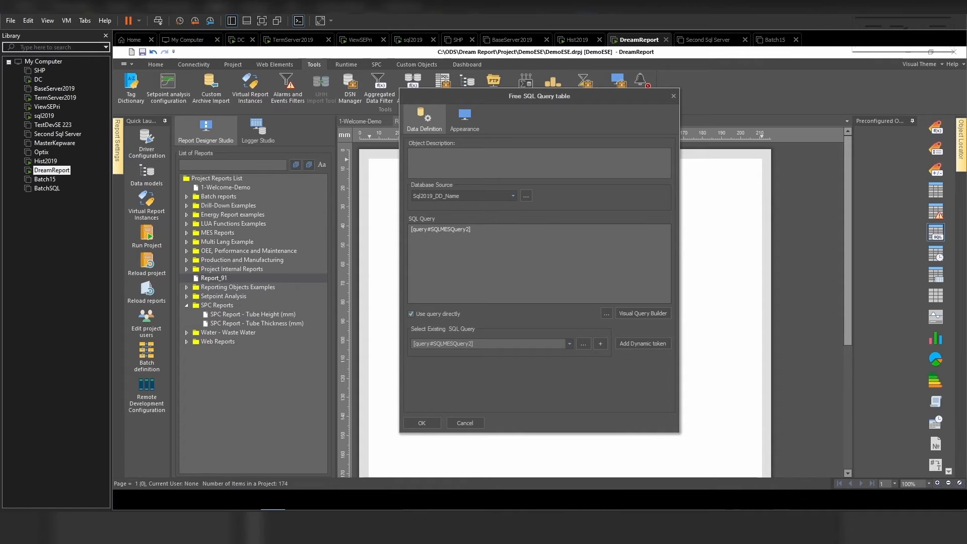
pyautogui.click(421, 424)
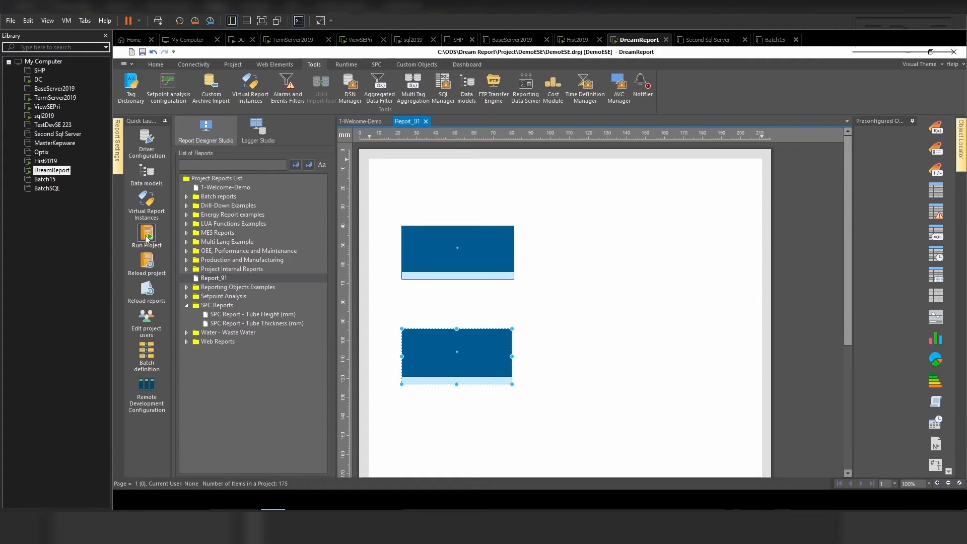
# - Run the project, generate Report_91 from the runtime console and review the resulting PDF
pyautogui.click(147, 237)
pyautogui.click(540, 299)
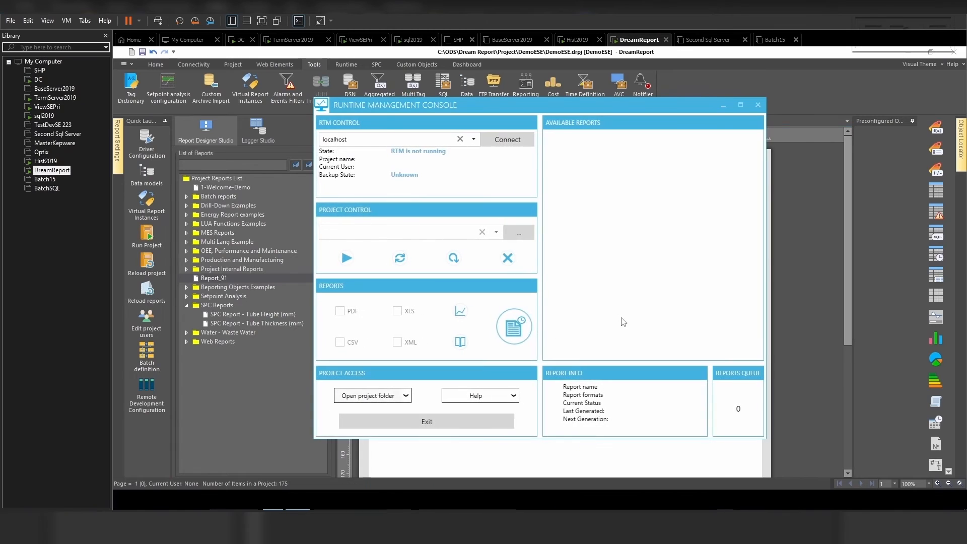
pyautogui.click(584, 284)
pyautogui.rightClick(585, 285)
pyautogui.click(604, 296)
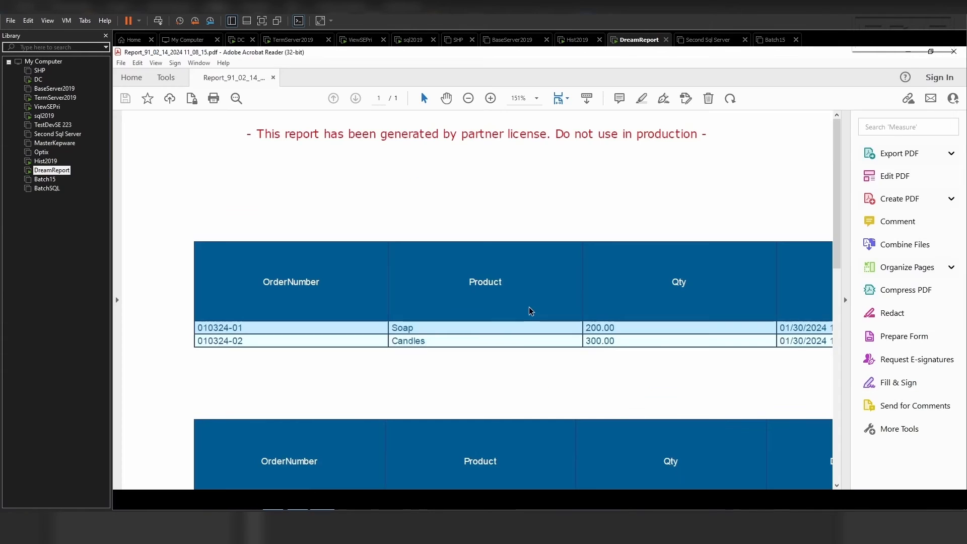
pyautogui.scroll(-2, 531, 310)
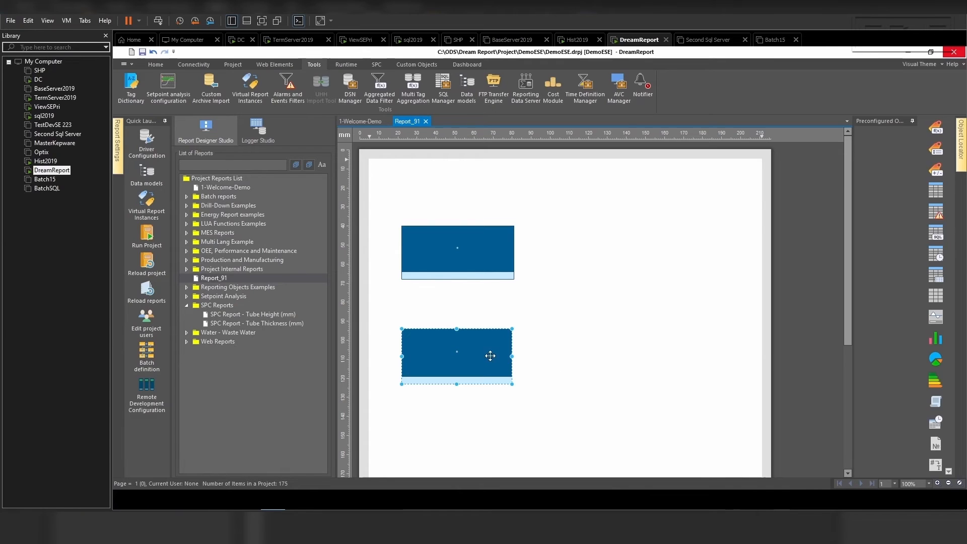
# - Delete both SQL Query tables from the report page
pyautogui.press('Delete')
pyautogui.click(493, 254)
pyautogui.press('Delete')
# - Draw a new SQL Query table on the page and set its database source to Sql2019_DD_Name
pyautogui.click(935, 232)
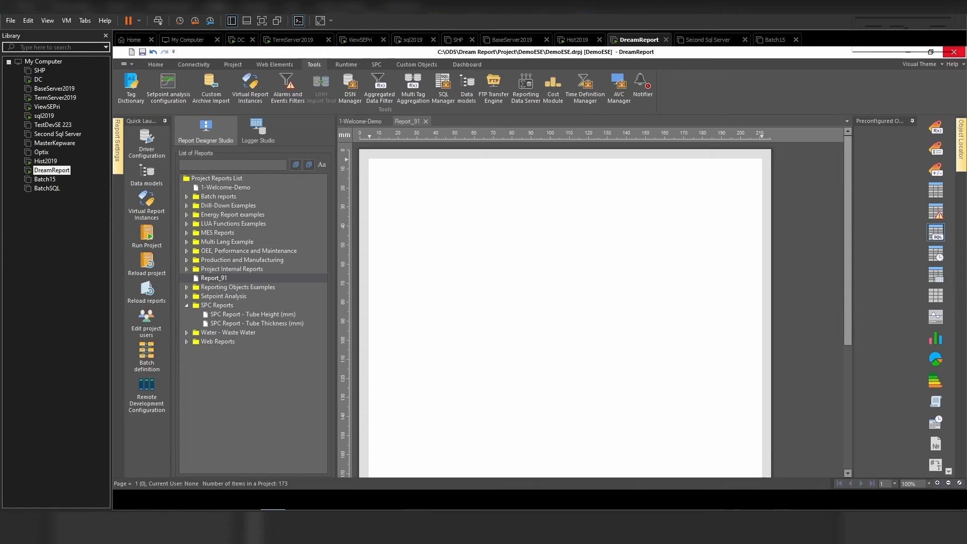
pyautogui.moveTo(395, 224); pyautogui.dragTo(513, 301)
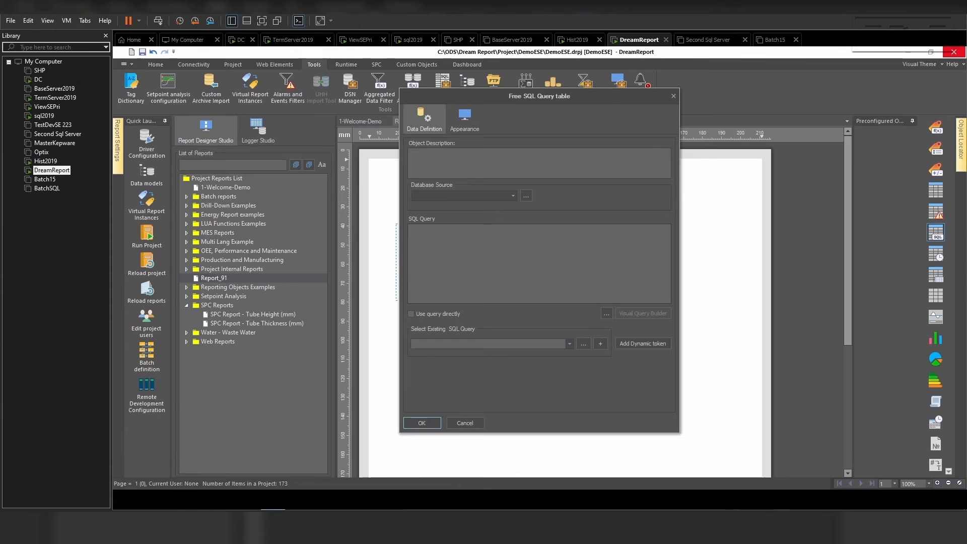
pyautogui.click(512, 195)
pyautogui.click(481, 244)
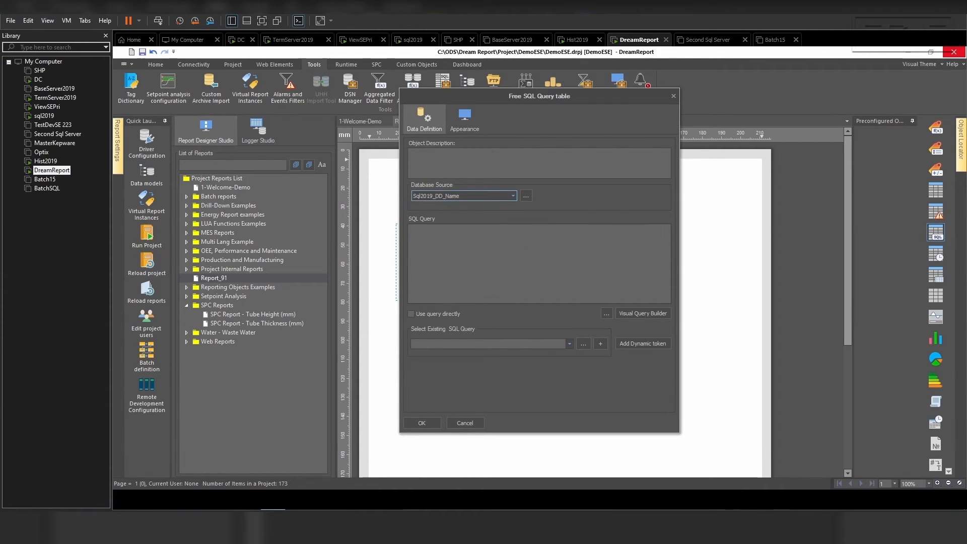
pyautogui.click(479, 247)
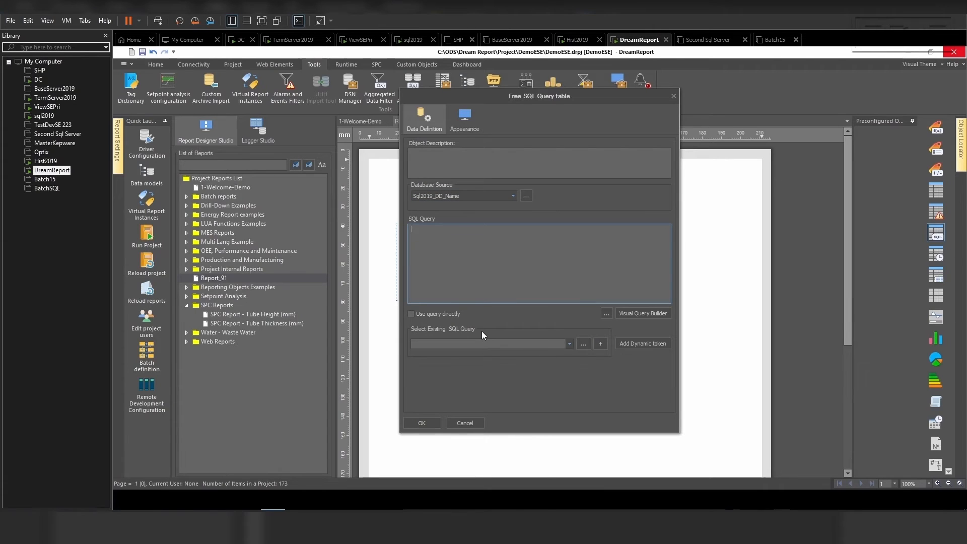
# - Open the Visual Query Builder and add MESOrderData's DateTimeStamp, OrderNumber, Product and Qty columns to the query
pyautogui.click(633, 312)
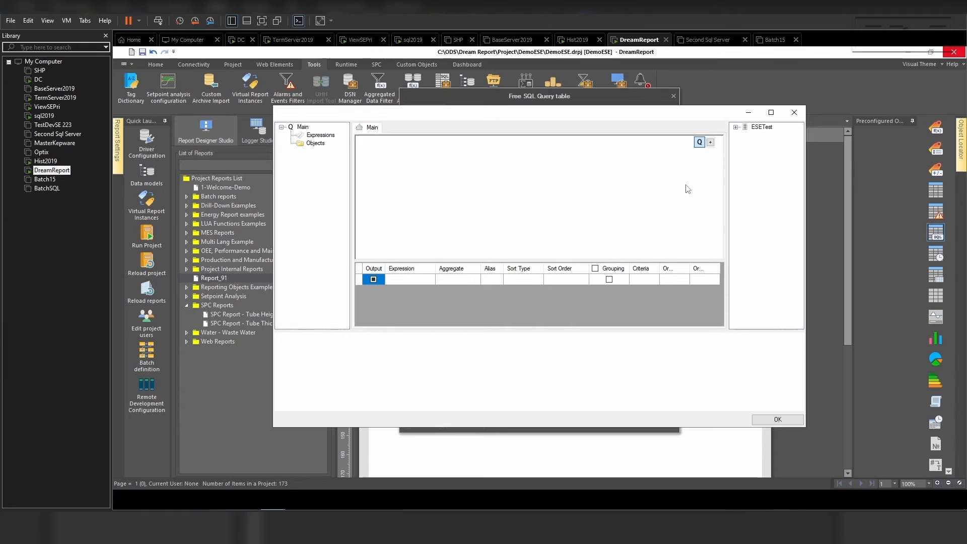
pyautogui.click(735, 127)
pyautogui.click(745, 135)
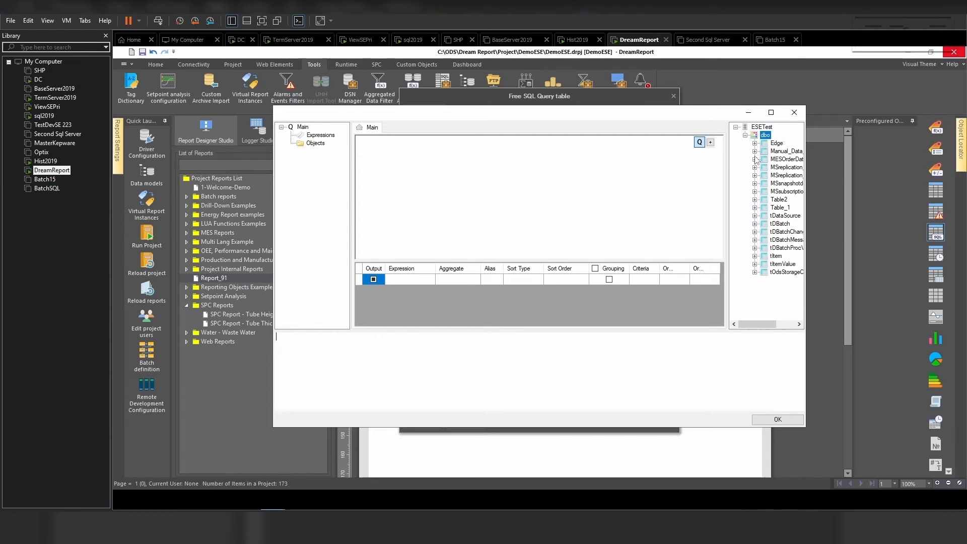
pyautogui.click(755, 159)
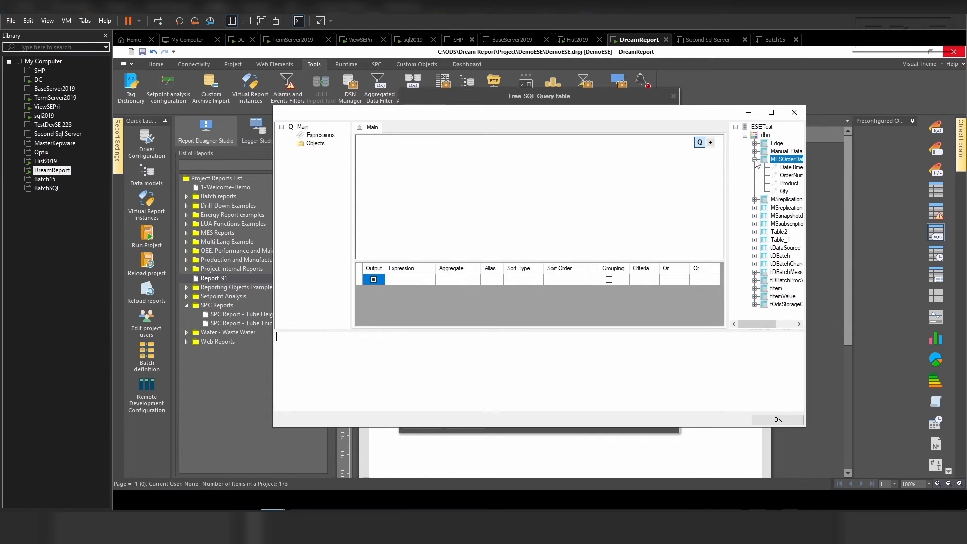
pyautogui.doubleClick(791, 167)
pyautogui.doubleClick(792, 175)
pyautogui.click(789, 184)
pyautogui.doubleClick(789, 183)
pyautogui.doubleClick(784, 191)
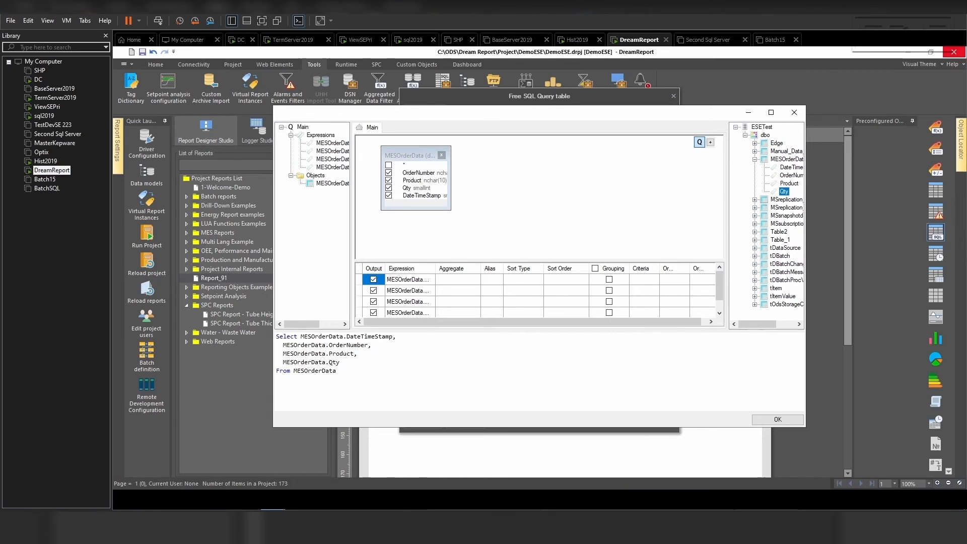
# - Sort the query by the Qty column in ascending order
pyautogui.click(563, 312)
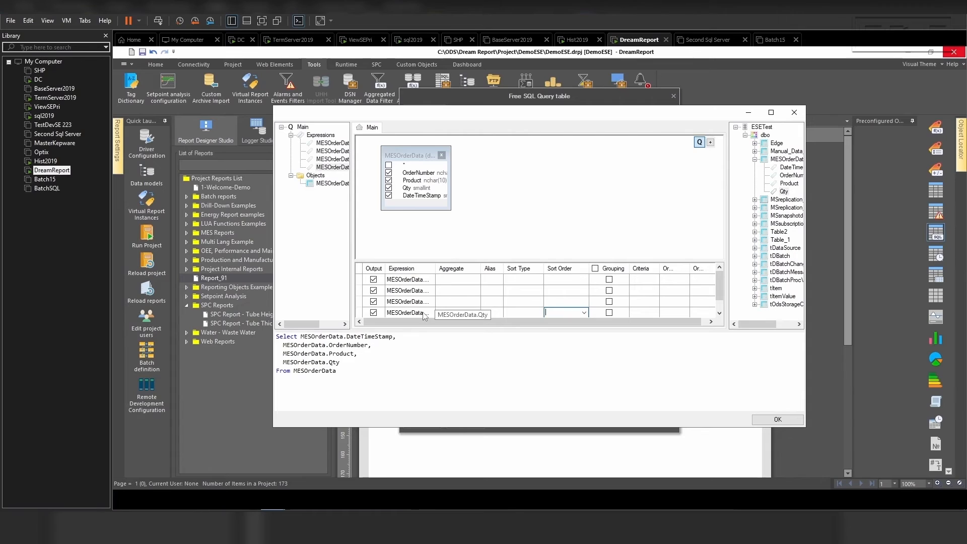
pyautogui.click(519, 312)
pyautogui.click(538, 312)
pyautogui.click(527, 331)
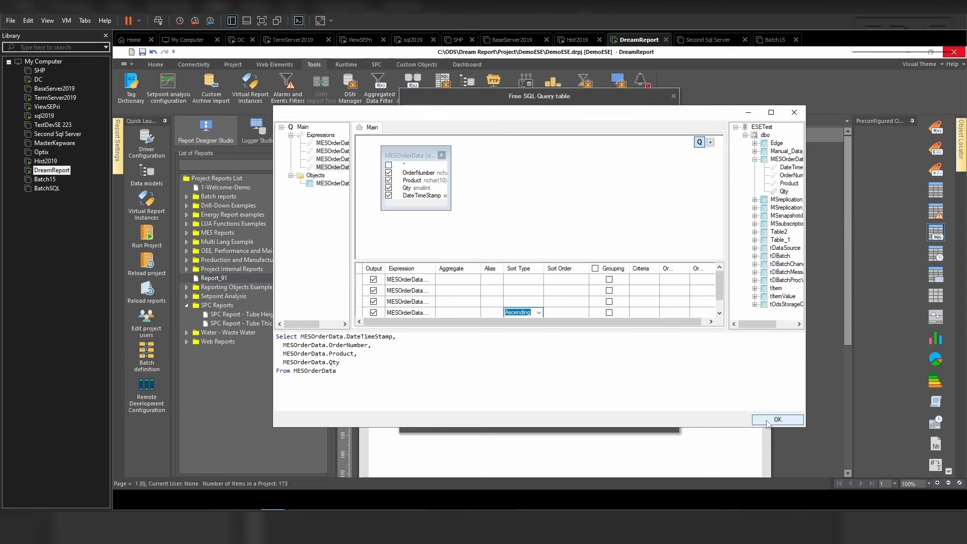
pyautogui.click(715, 386)
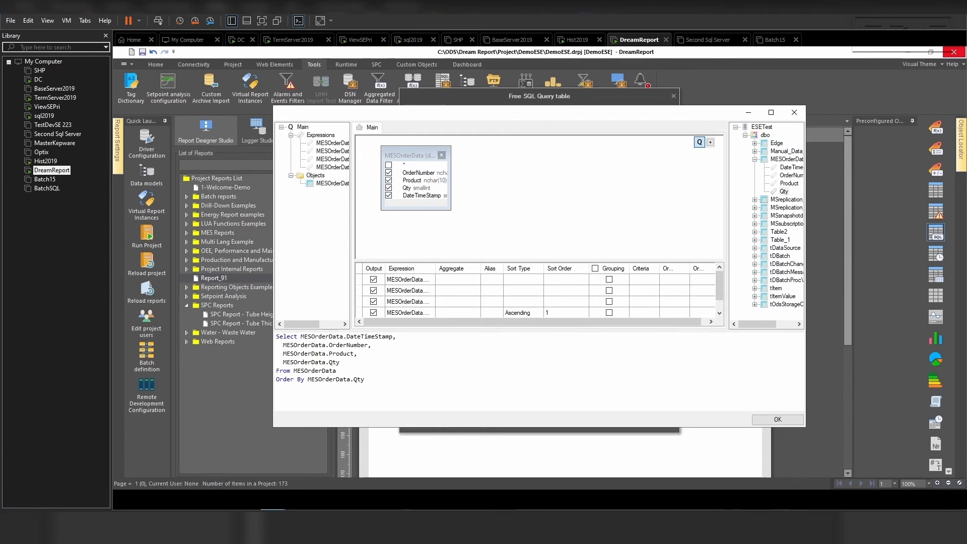
# - Change the Qty column's sort type to Descending and close the Visual Query Builder
pyautogui.click(523, 313)
pyautogui.click(539, 313)
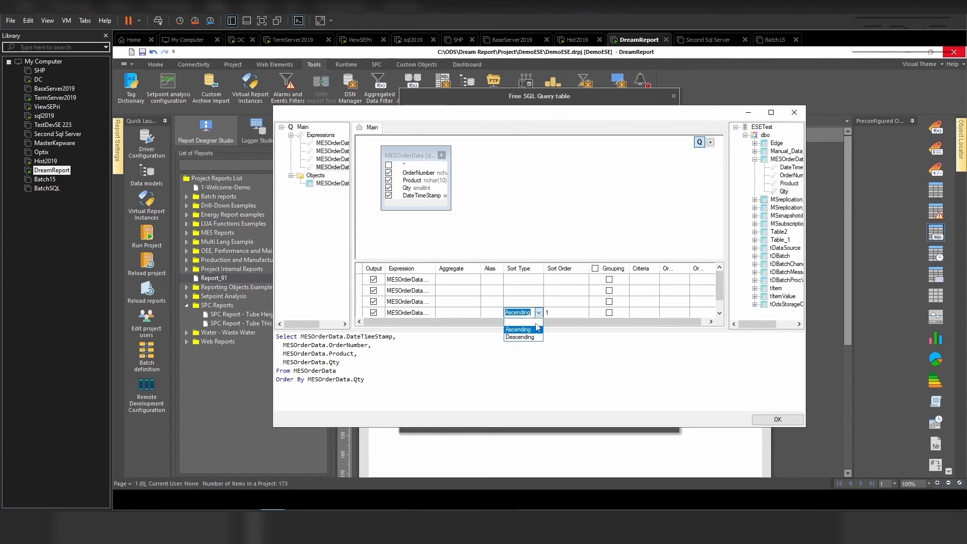
pyautogui.click(524, 337)
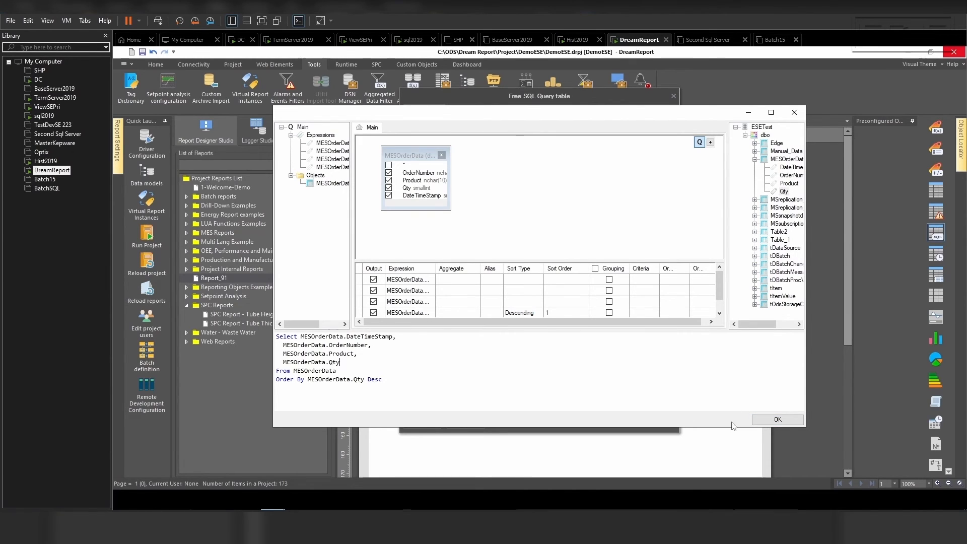
pyautogui.click(768, 420)
# - Turn off sorting by DateTimeStamp in the table's appearance settings and apply the SQL Query table definition
pyautogui.click(474, 126)
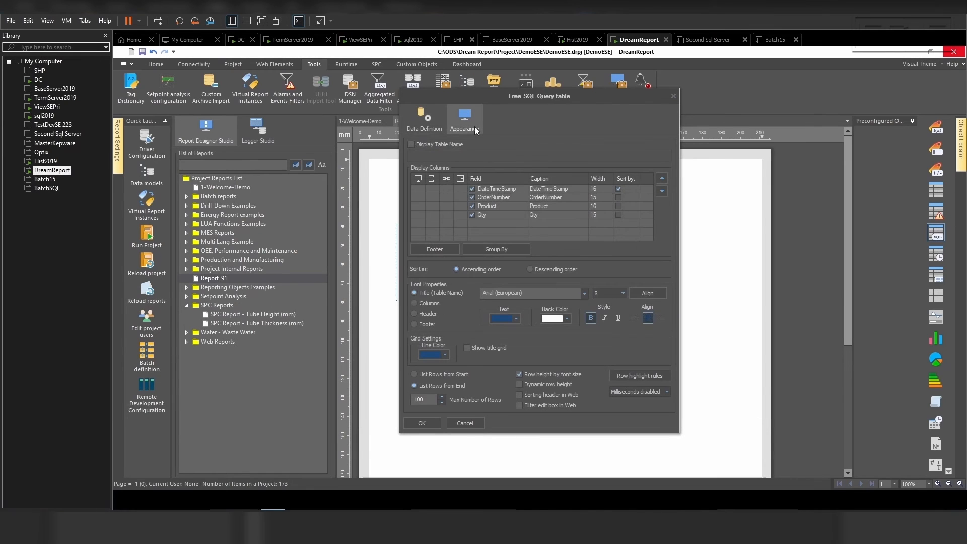
pyautogui.click(618, 189)
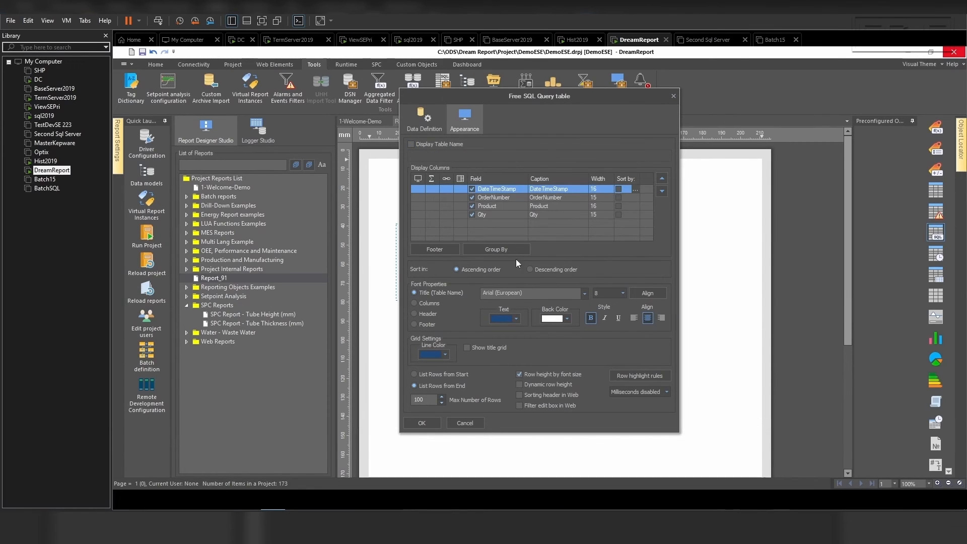
pyautogui.click(423, 118)
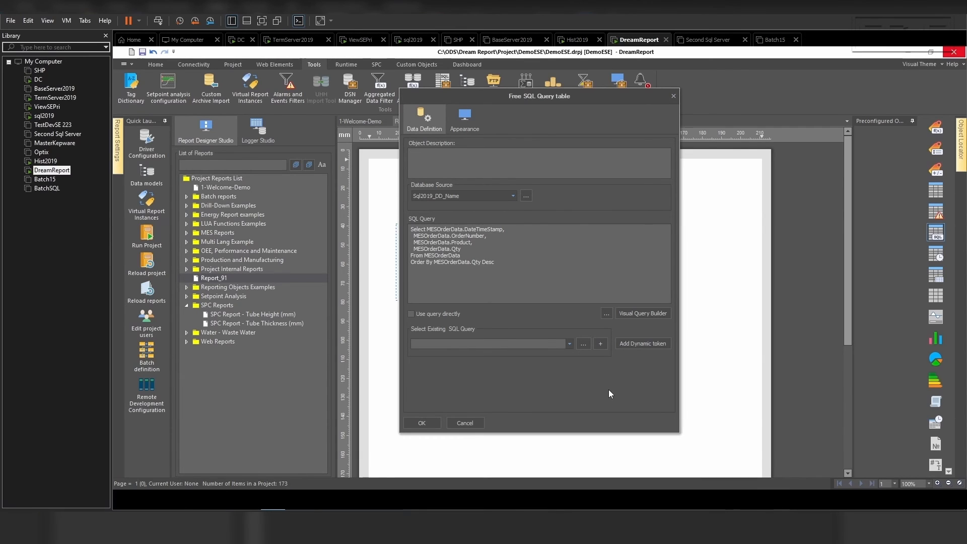
pyautogui.moveTo(590, 96); pyautogui.dragTo(559, 95)
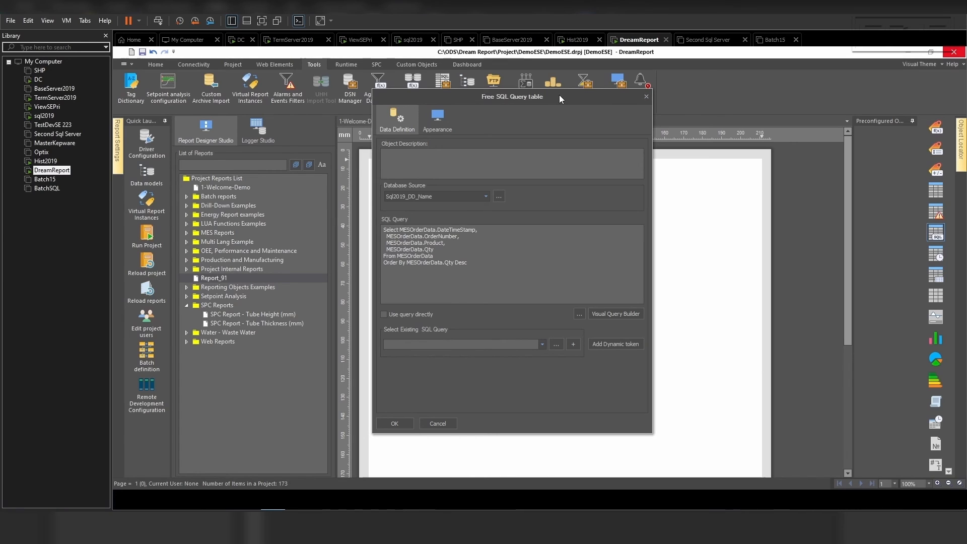
pyautogui.moveTo(559, 95); pyautogui.dragTo(570, 92)
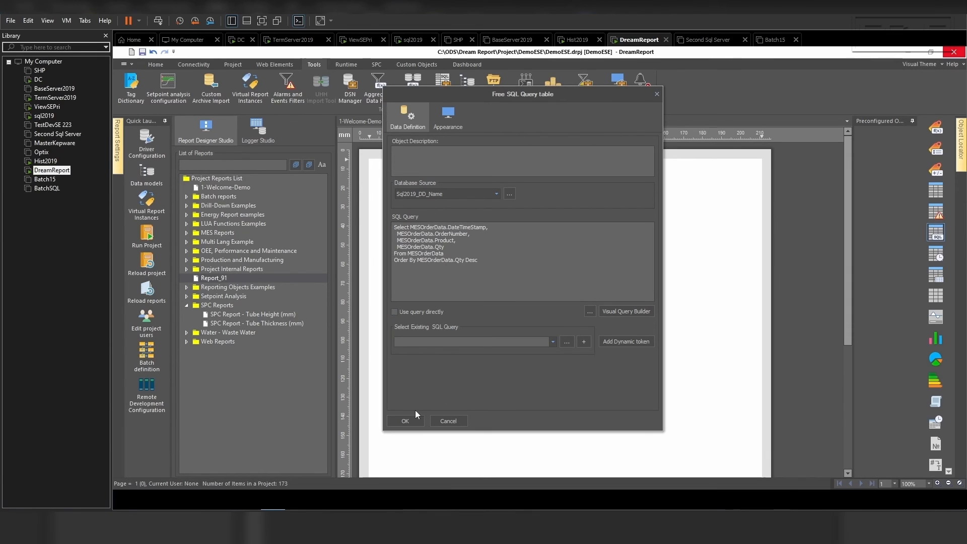
pyautogui.click(405, 421)
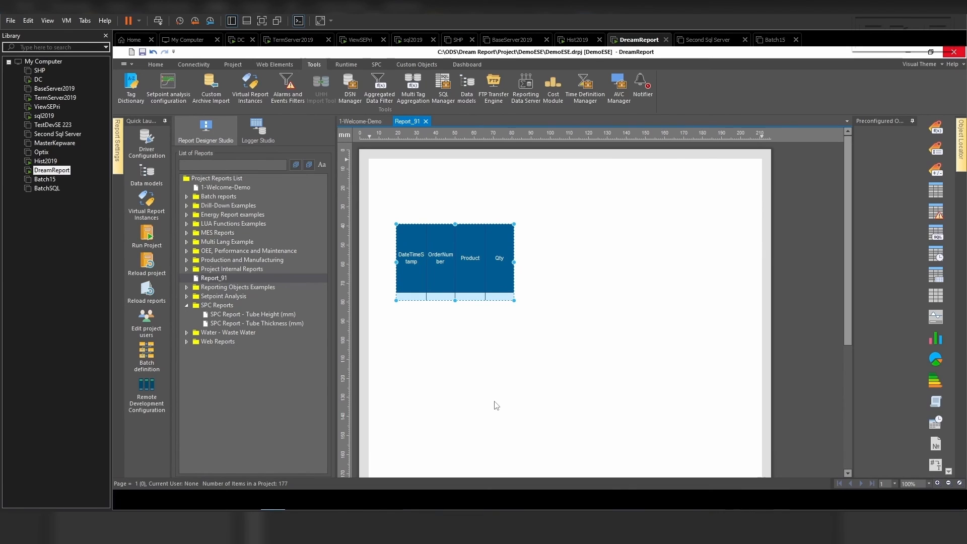
# - Save and run the project, then generate Report_91 from the runtime management console
pyautogui.click(152, 239)
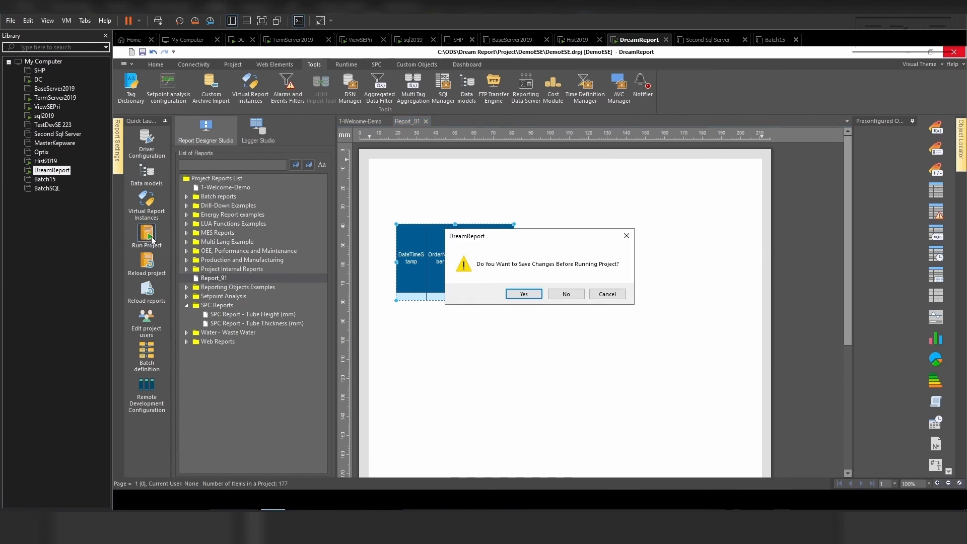
pyautogui.click(524, 296)
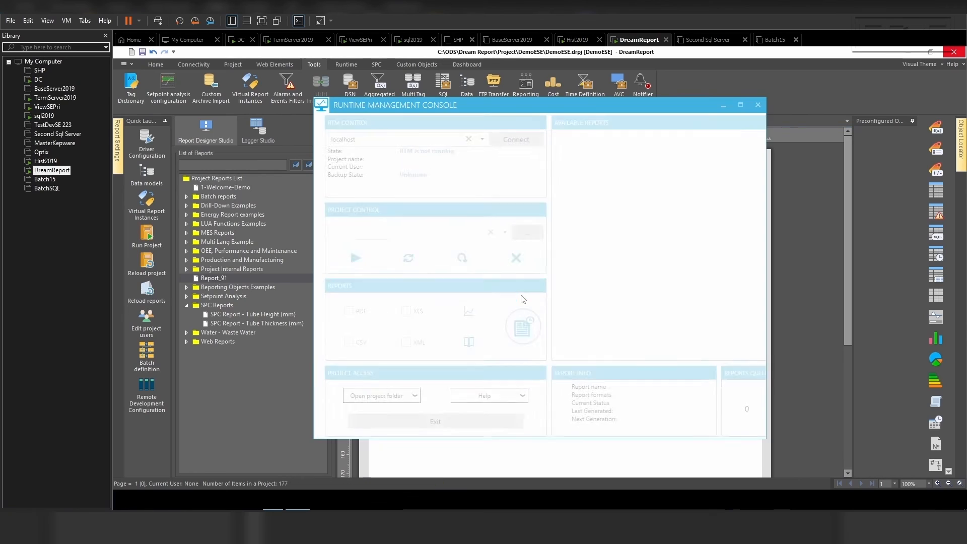
pyautogui.rightClick(586, 292)
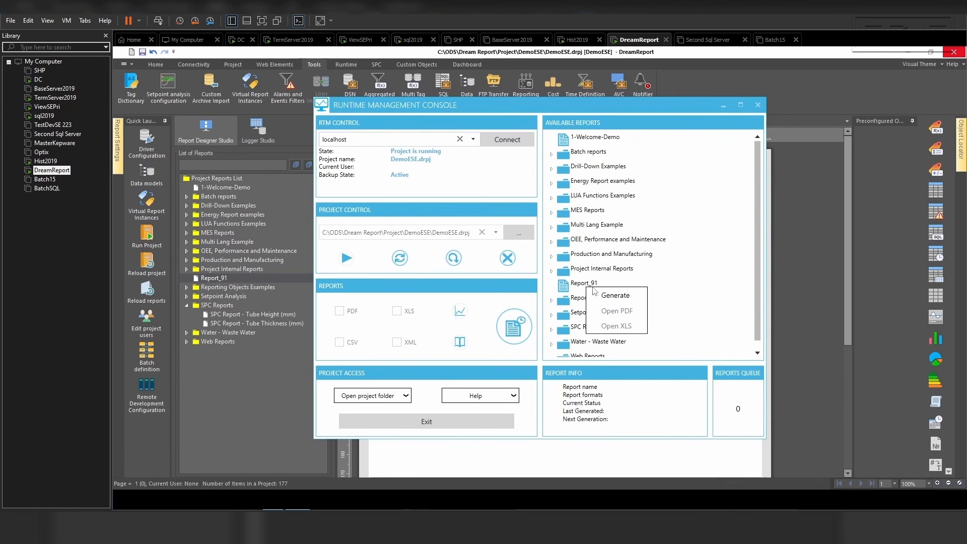
pyautogui.click(573, 287)
pyautogui.rightClick(586, 289)
pyautogui.click(599, 297)
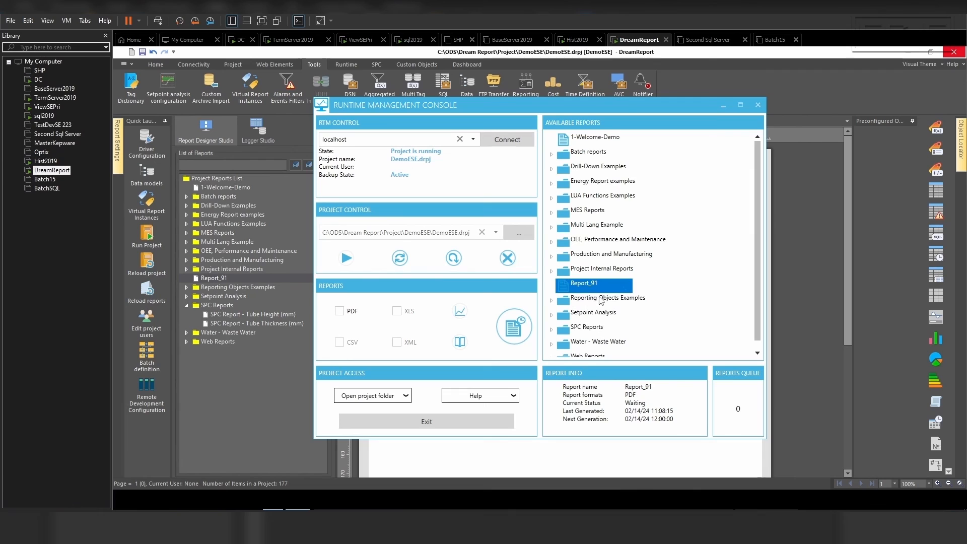
# - Open Report_91 as a PDF to review the generated table, then close the viewer and runtime console
pyautogui.rightClick(583, 290)
pyautogui.click(599, 312)
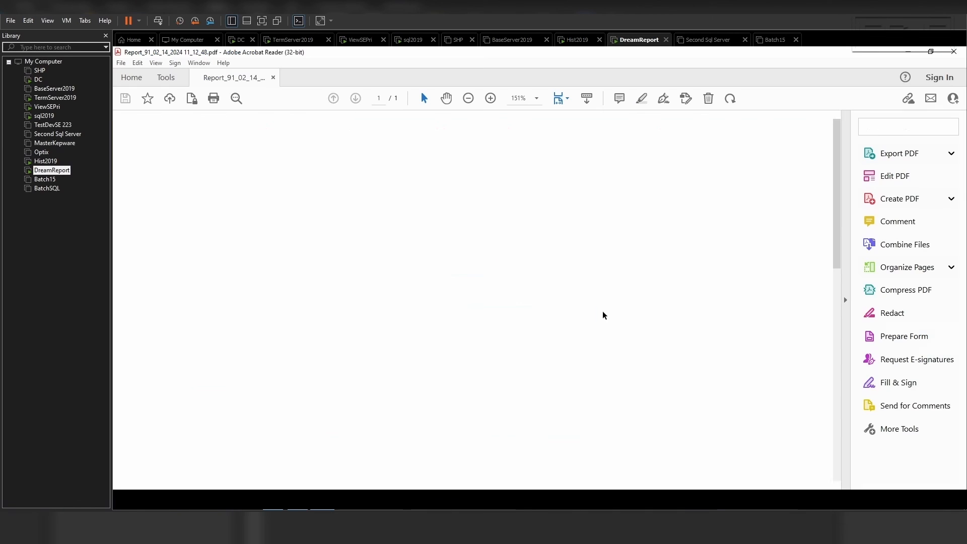
pyautogui.scroll(-1, 602, 300)
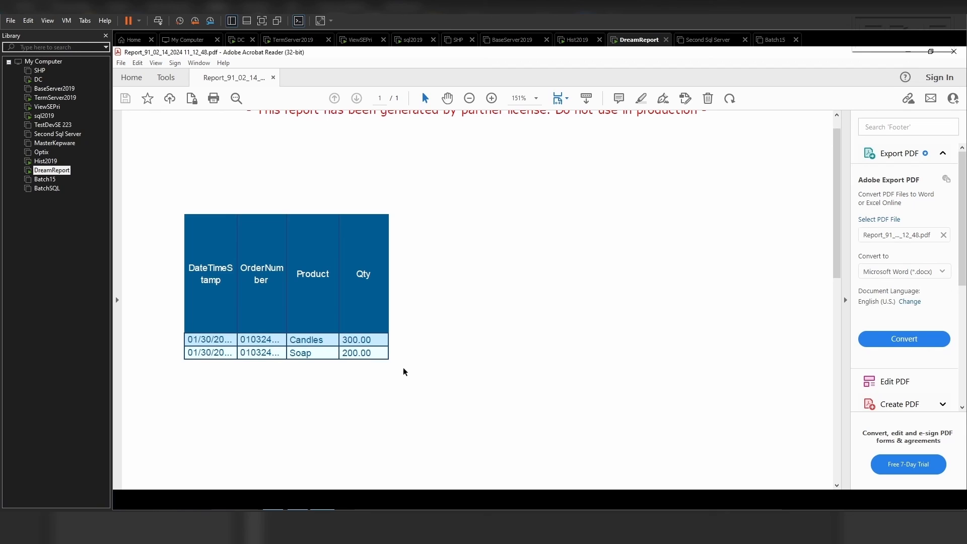
pyautogui.click(953, 52)
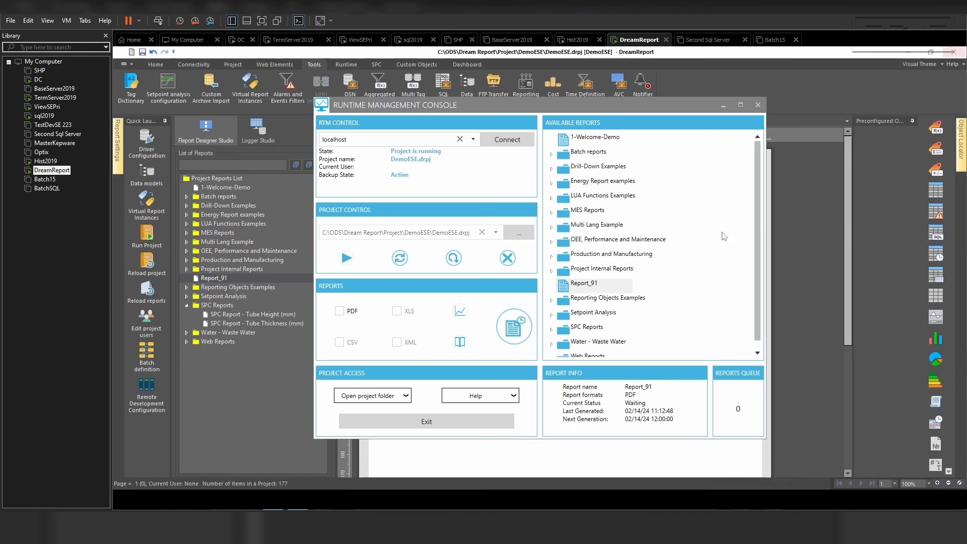
pyautogui.click(757, 105)
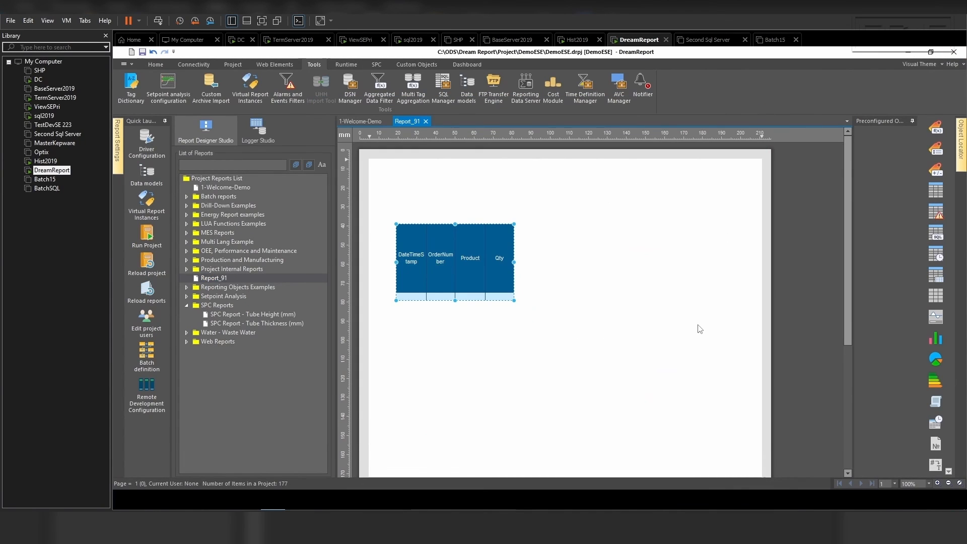